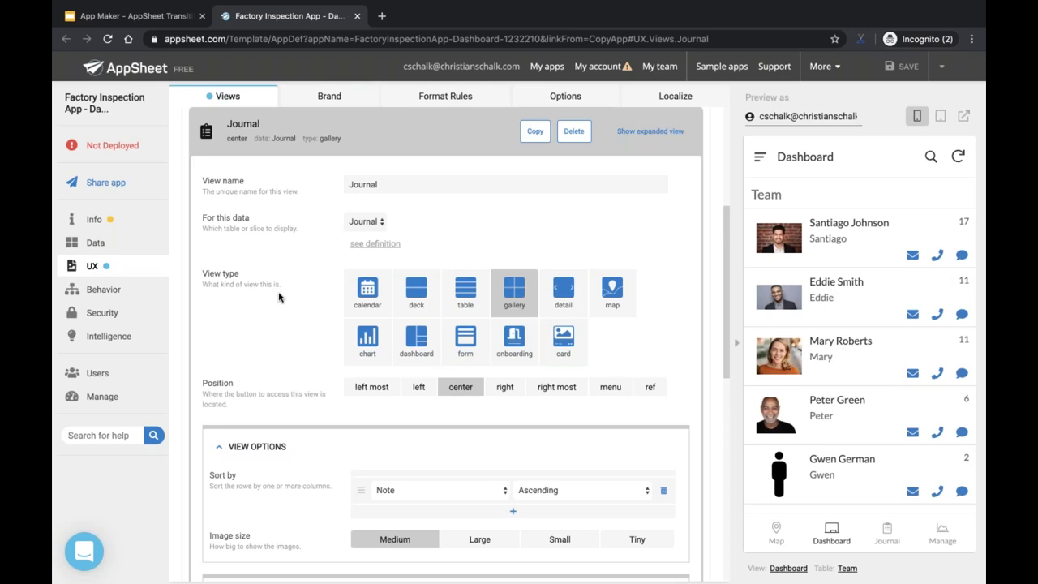
- Try the Large image size on the Journal gallery view and restore it to Medium
scroll(278, 297, up, 5)
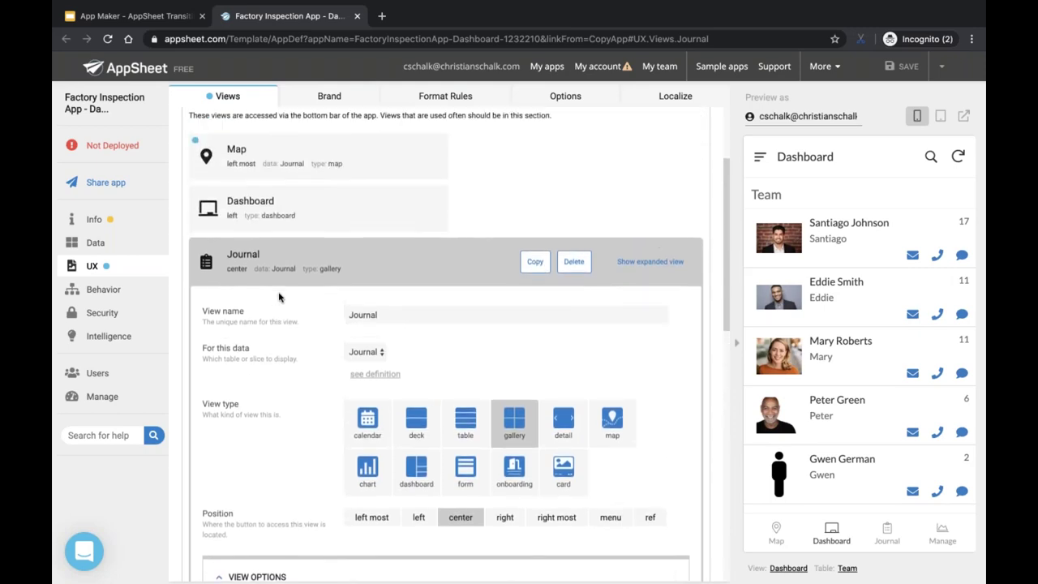
scroll(446, 324, down, 5)
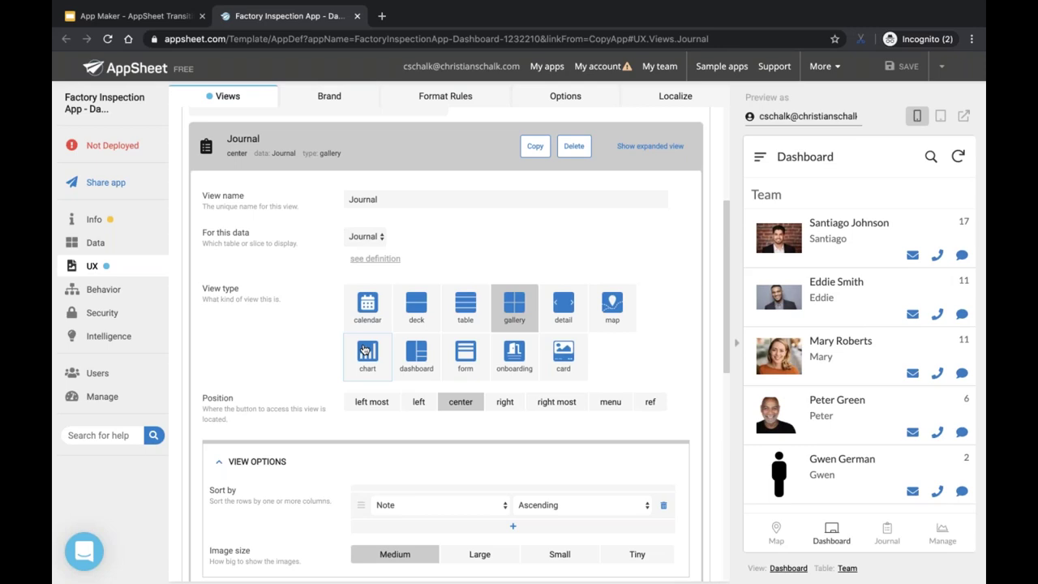
scroll(324, 355, down, 3)
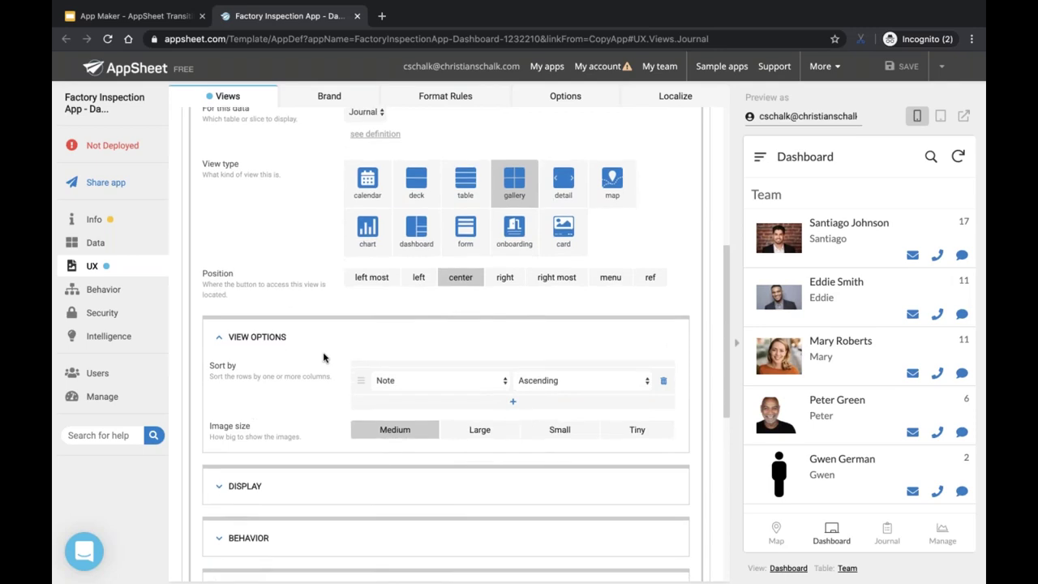
scroll(323, 356, down, 2)
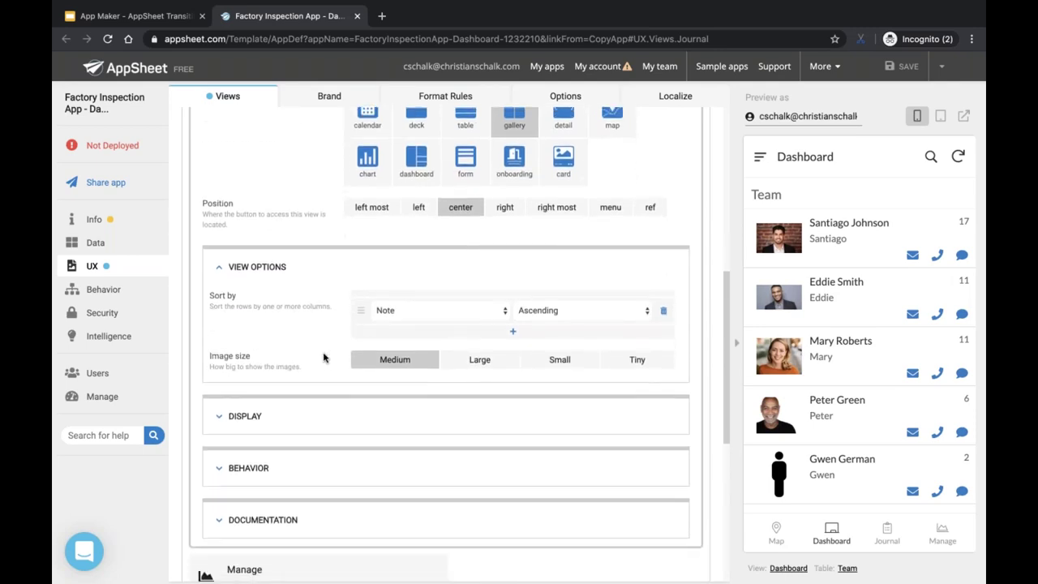
scroll(323, 357, up, 1)
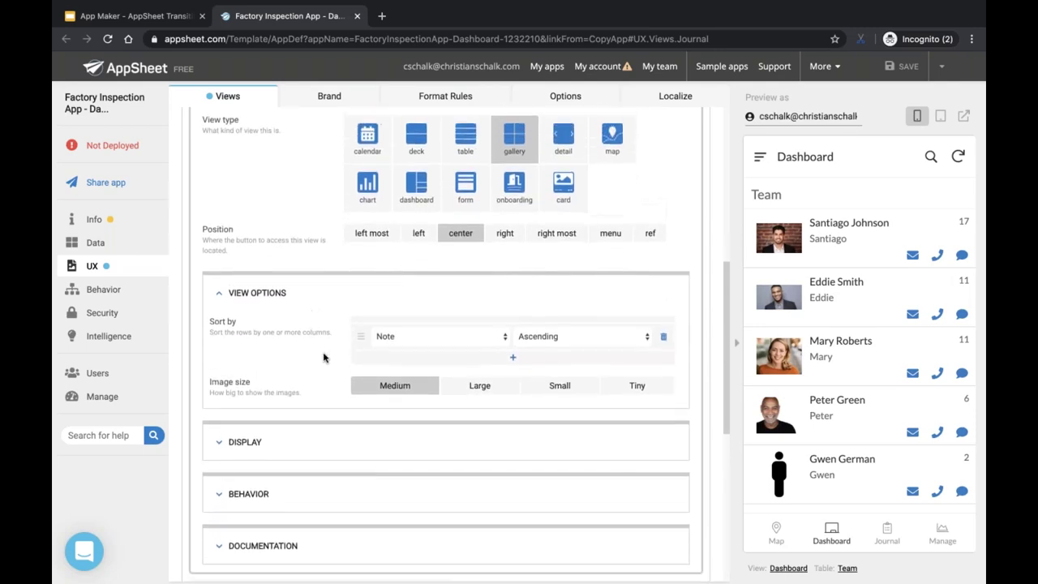
click(456, 390)
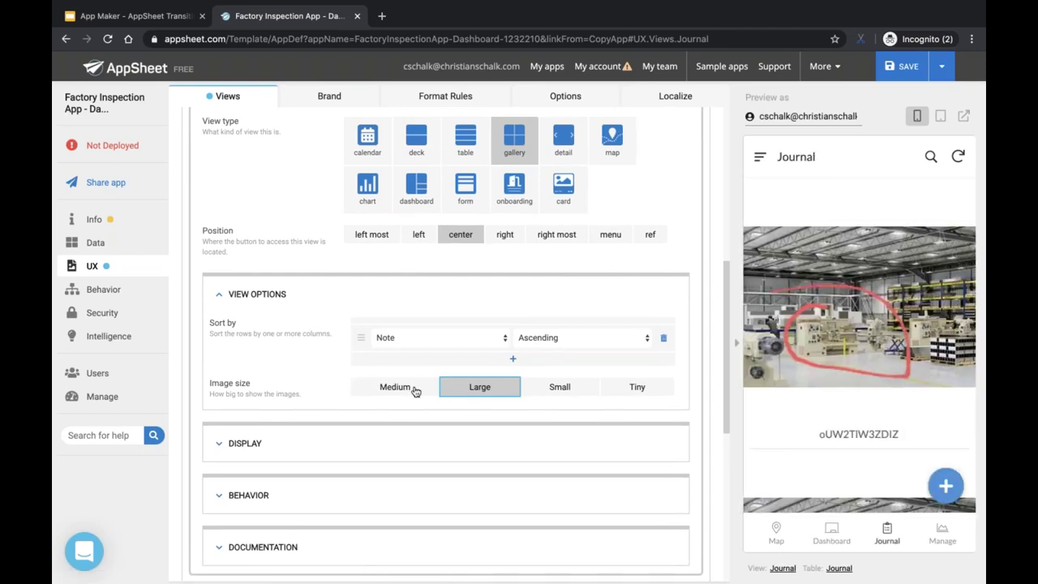
click(410, 389)
- Expand the Journal view's display options and review its view settings
click(397, 443)
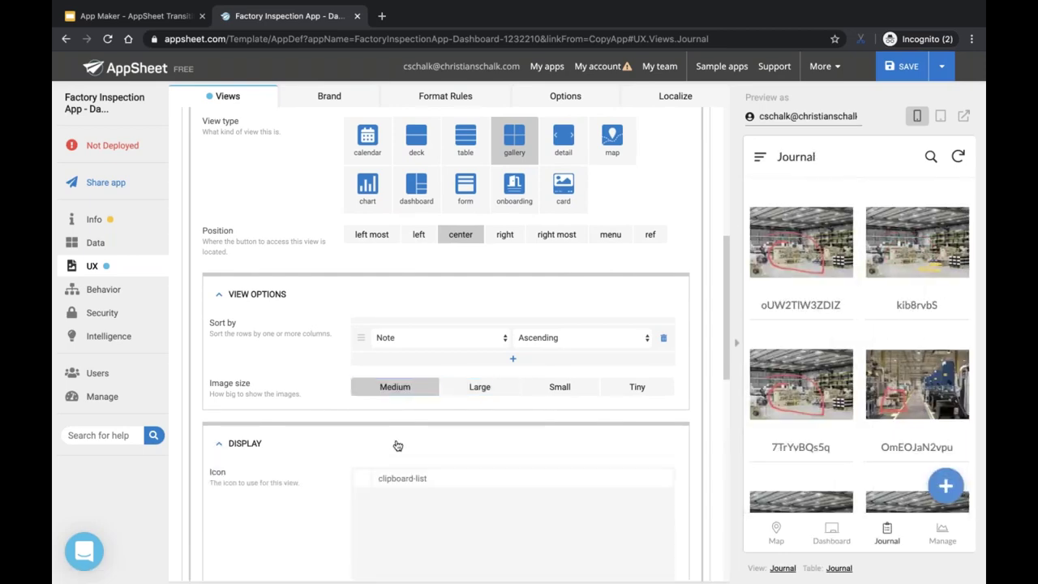
scroll(397, 445, up, 3)
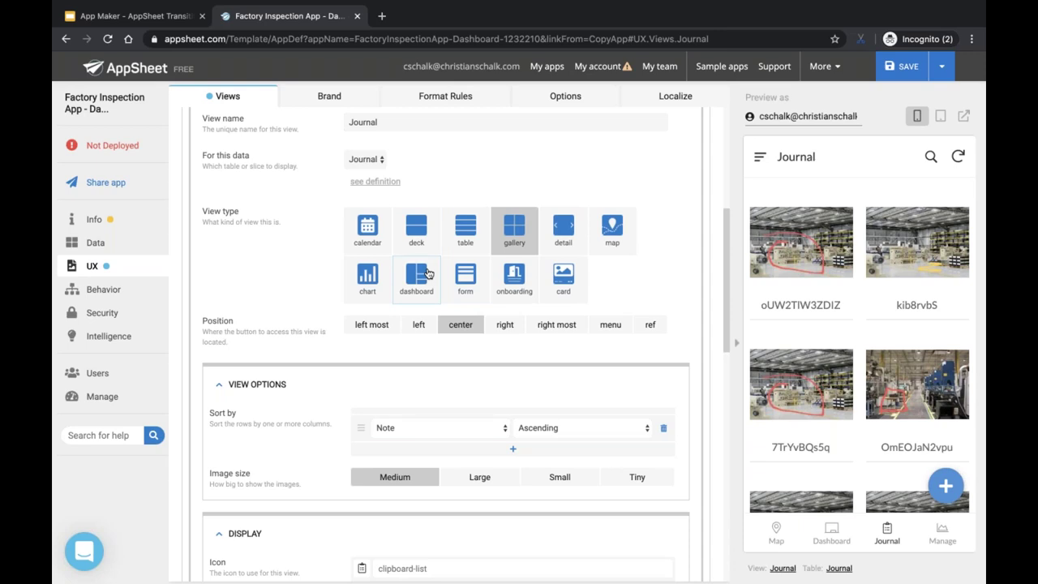
scroll(428, 274, down, 5)
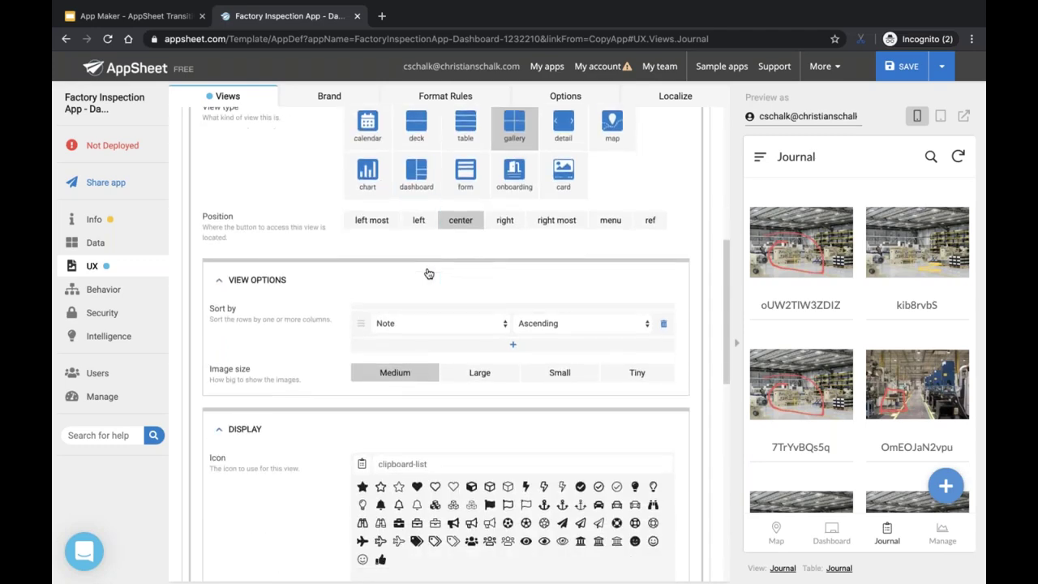
scroll(428, 273, up, 7)
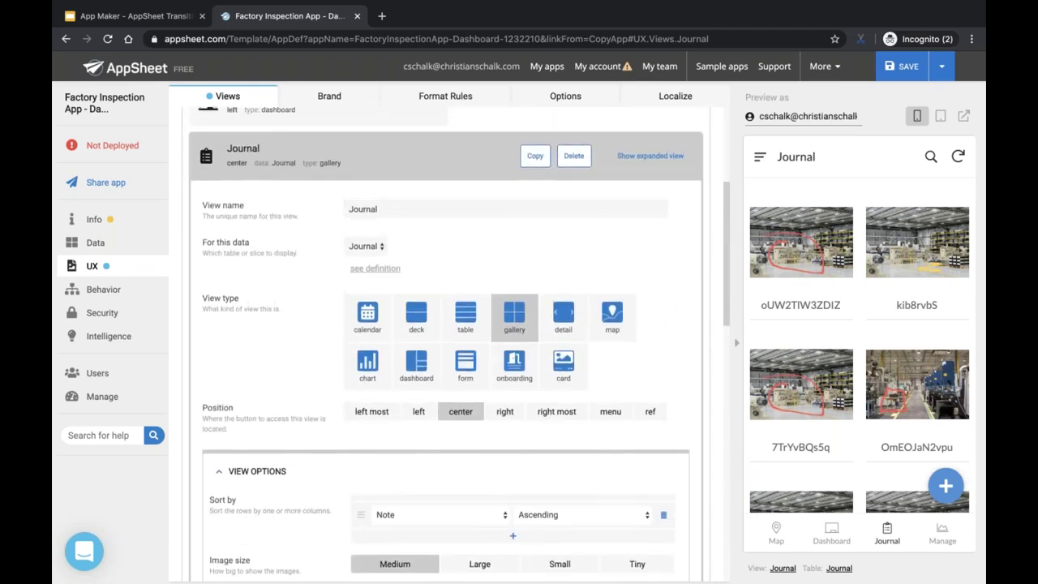
scroll(446, 340, up, 5)
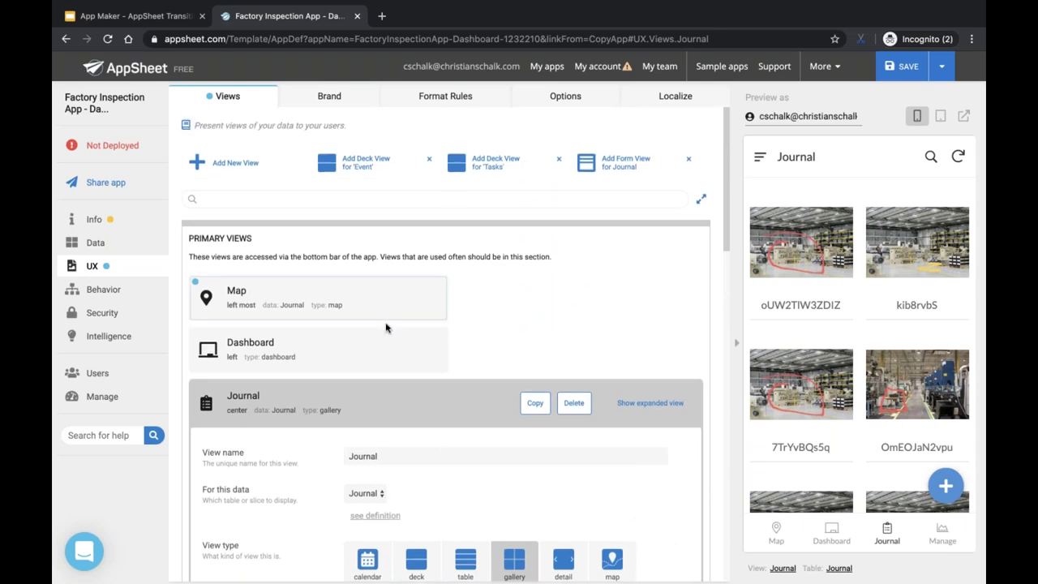
- Open the Dashboard view's settings and show the Dashboard view in the app preview
click(389, 349)
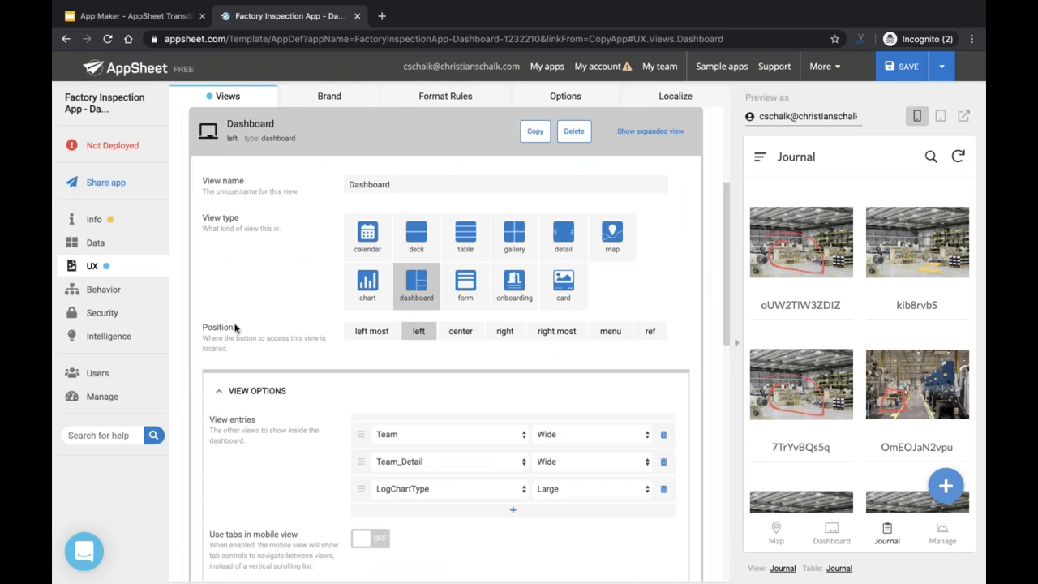
click(833, 535)
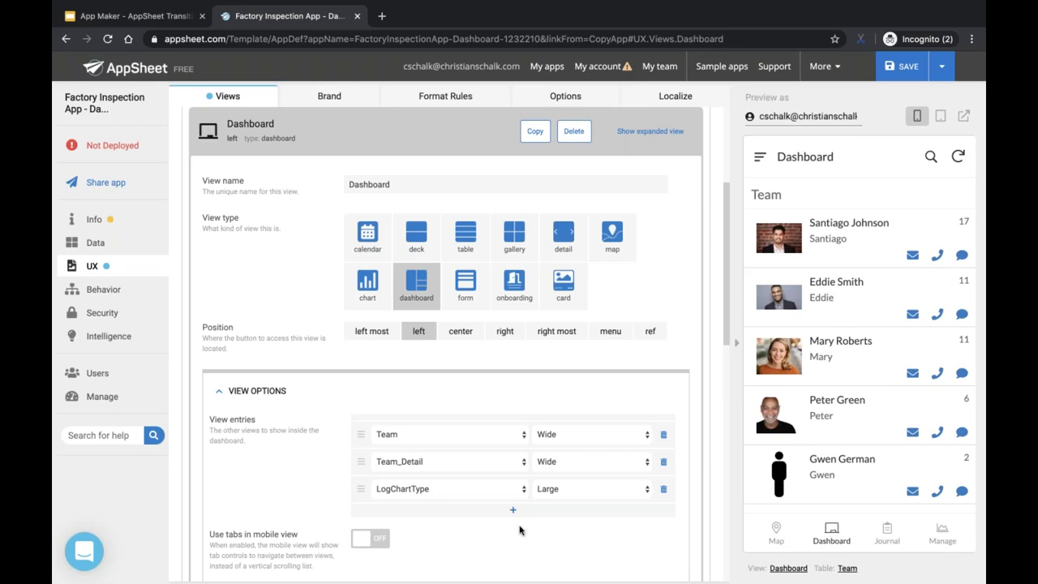
scroll(519, 530, down, 2)
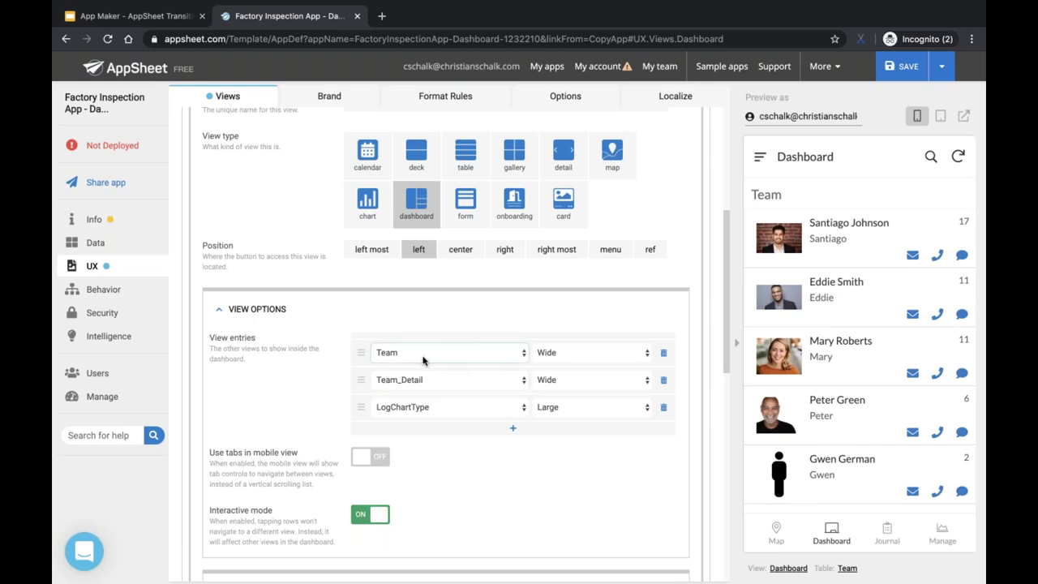
- Try adding Journal with size Large to the Dashboard's view entries, and remove the added entry
click(519, 431)
click(494, 434)
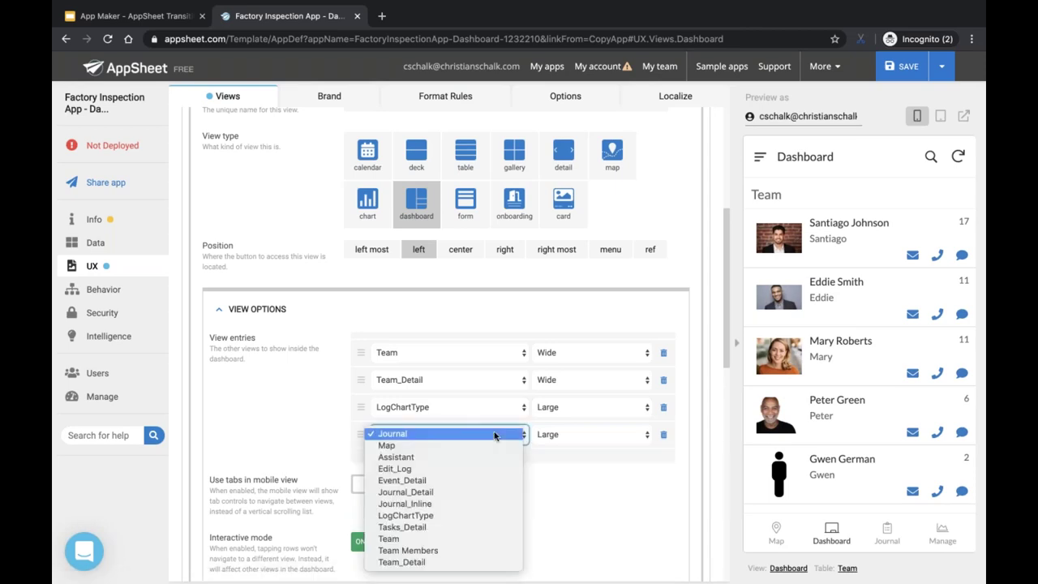
click(569, 492)
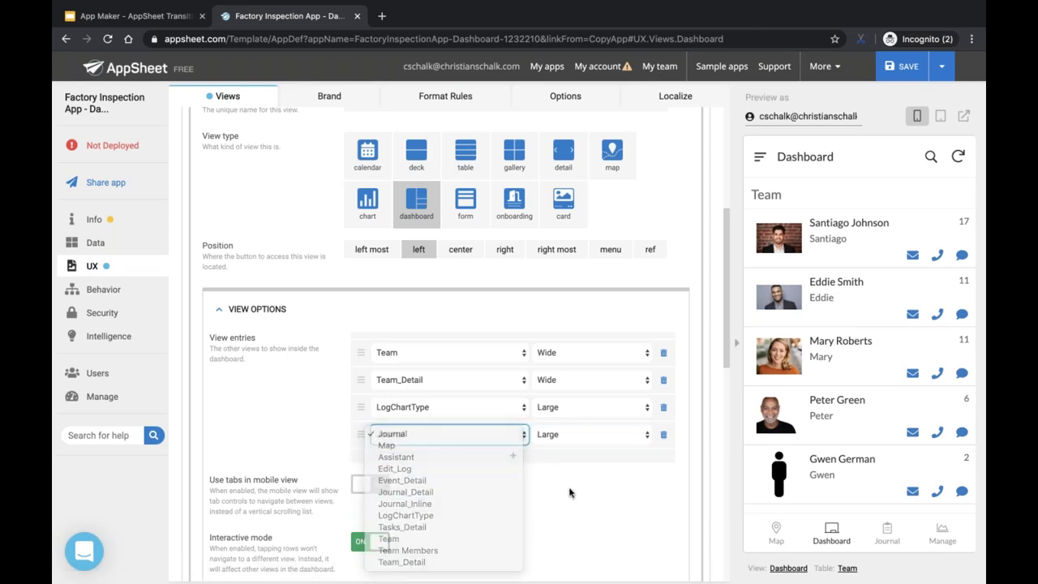
click(587, 435)
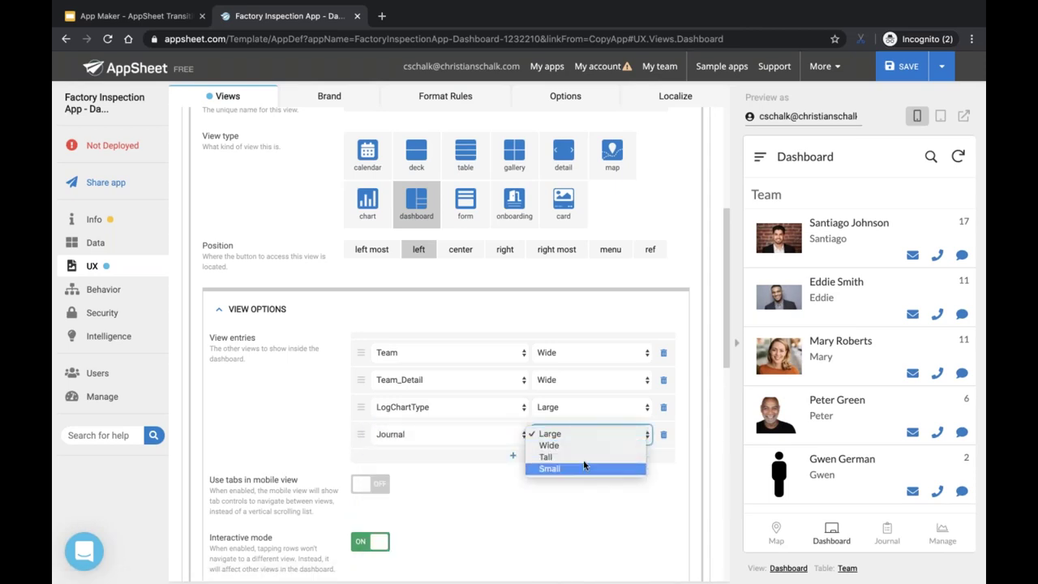
click(598, 550)
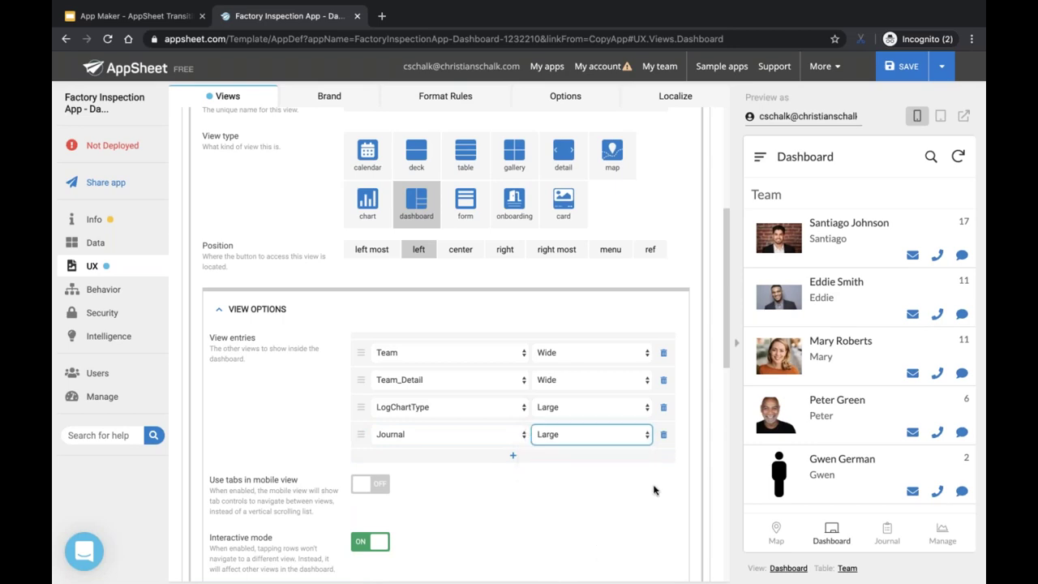
click(663, 435)
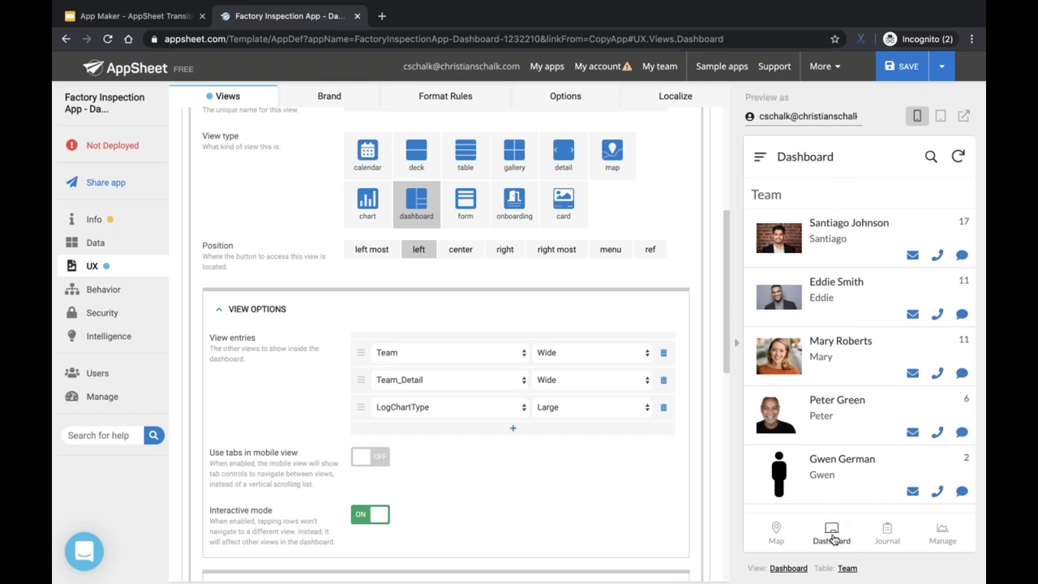
- Open the app preview in its own browser tab and select the first three team members to compare their details and event charts
click(962, 119)
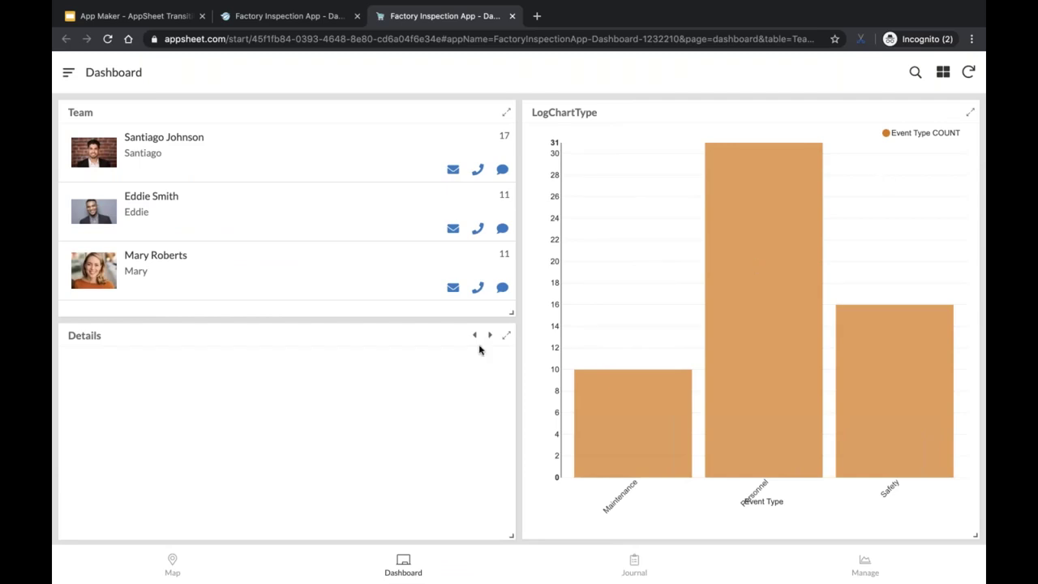
click(226, 169)
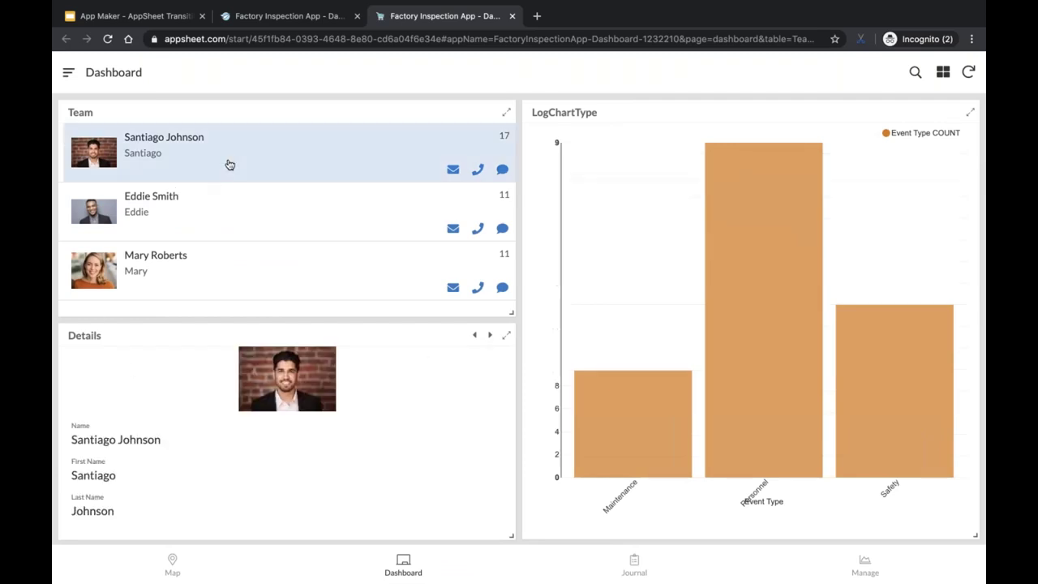
click(256, 235)
click(255, 273)
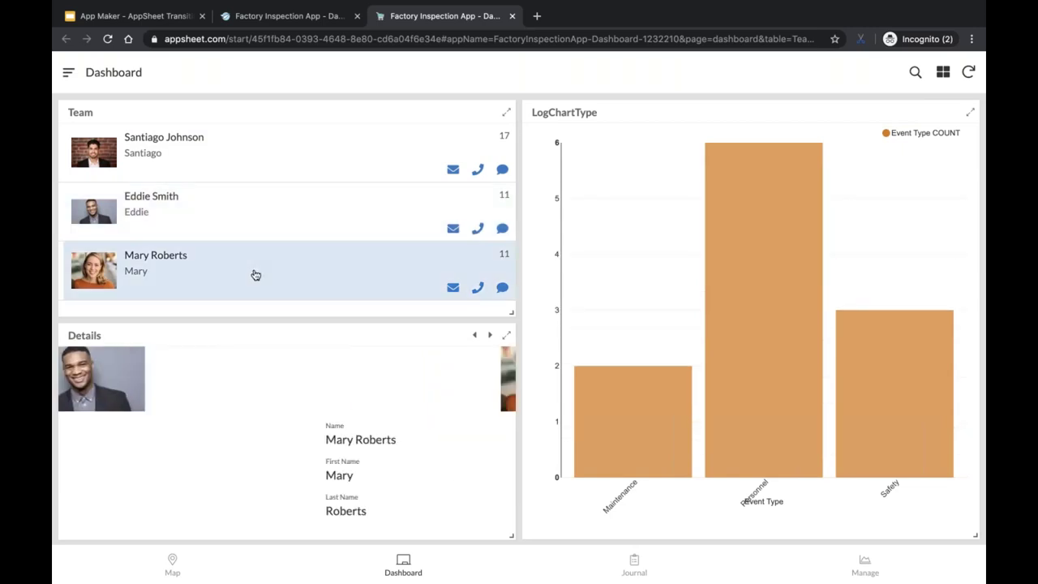
click(251, 217)
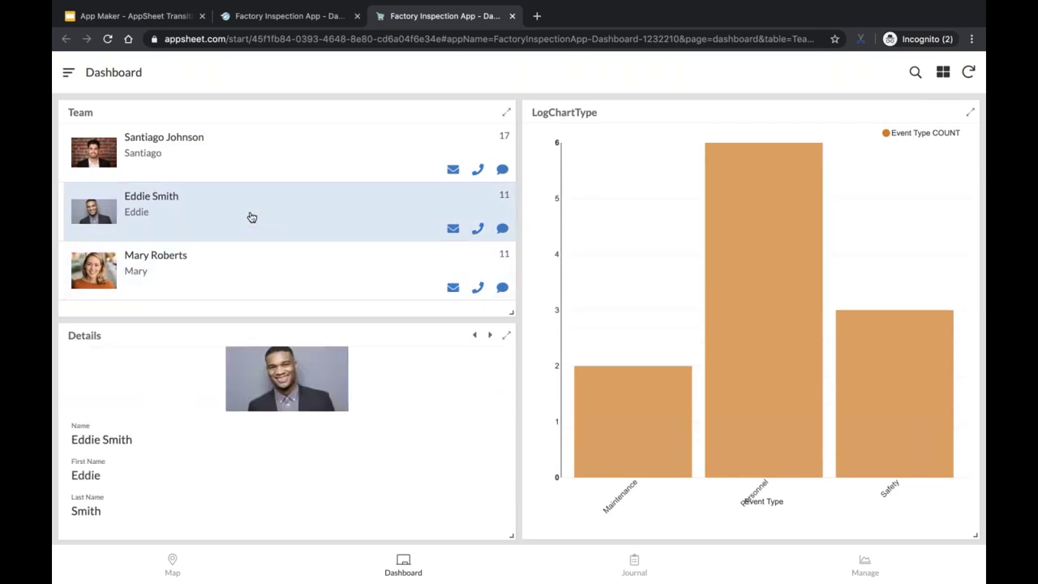
mouse_move(767, 401)
- Examine journal entry kib8rvbS and its Edit Log fields in the Manage view, and return to the Dashboard view
click(865, 565)
click(300, 230)
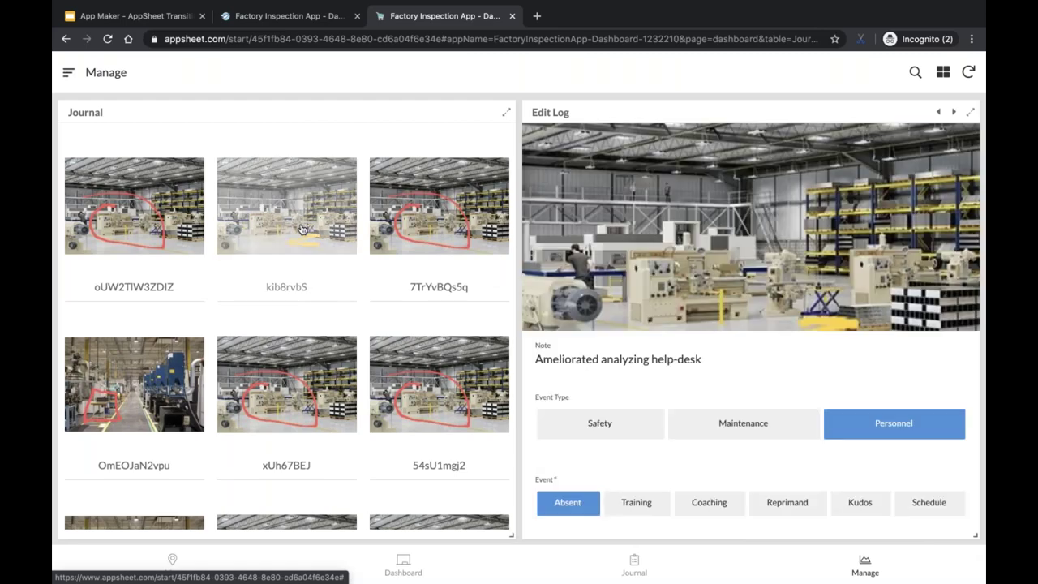
scroll(750, 351, down, 4)
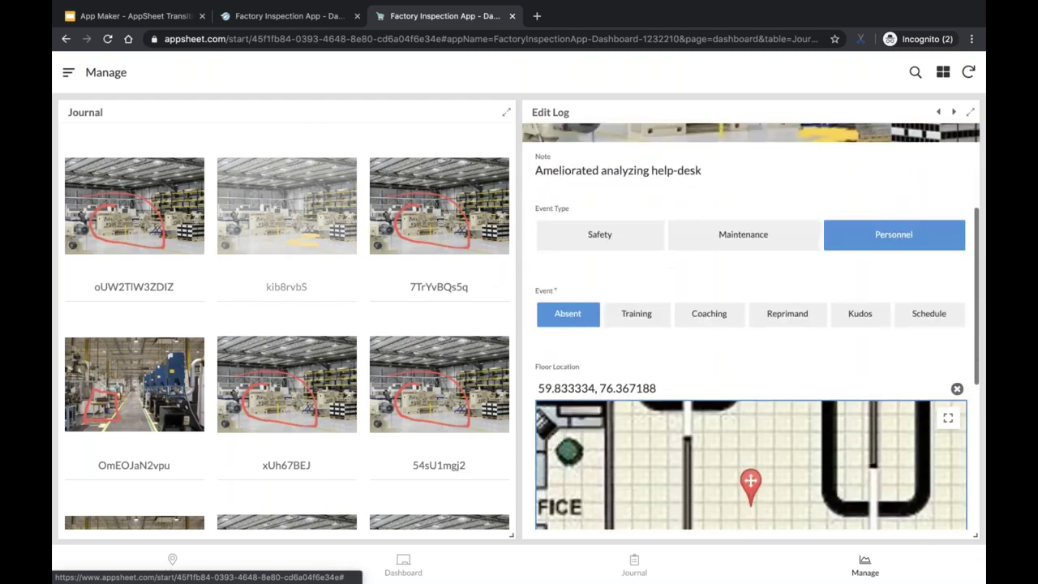
scroll(750, 351, down, 3)
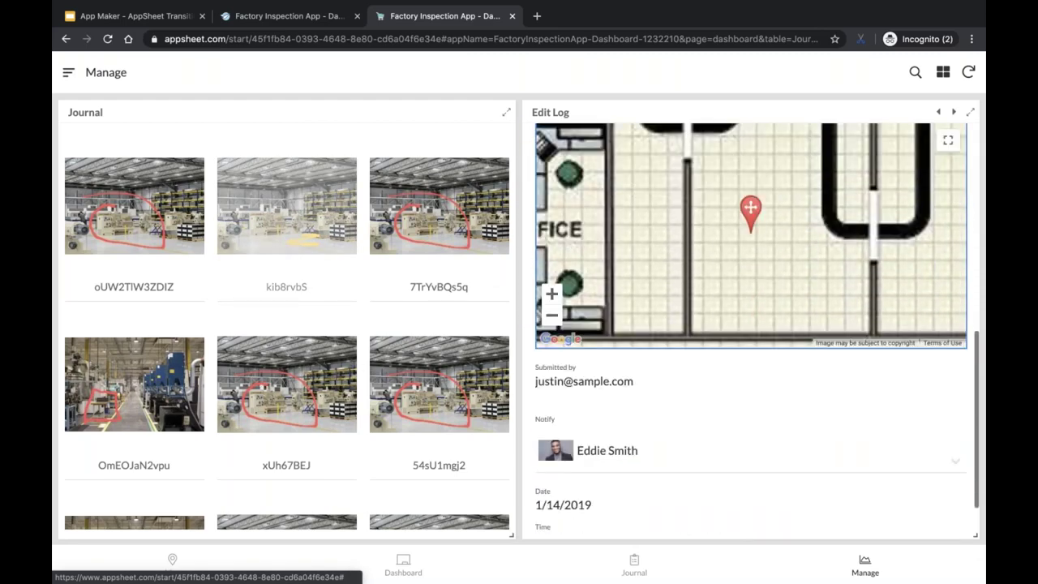
scroll(750, 352, up, 8)
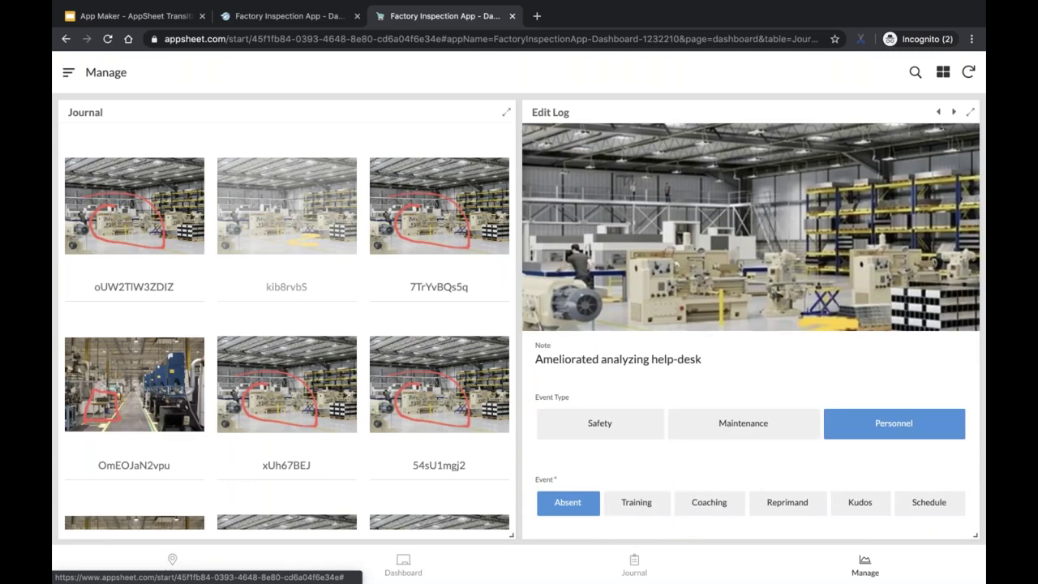
scroll(644, 271, down, 2)
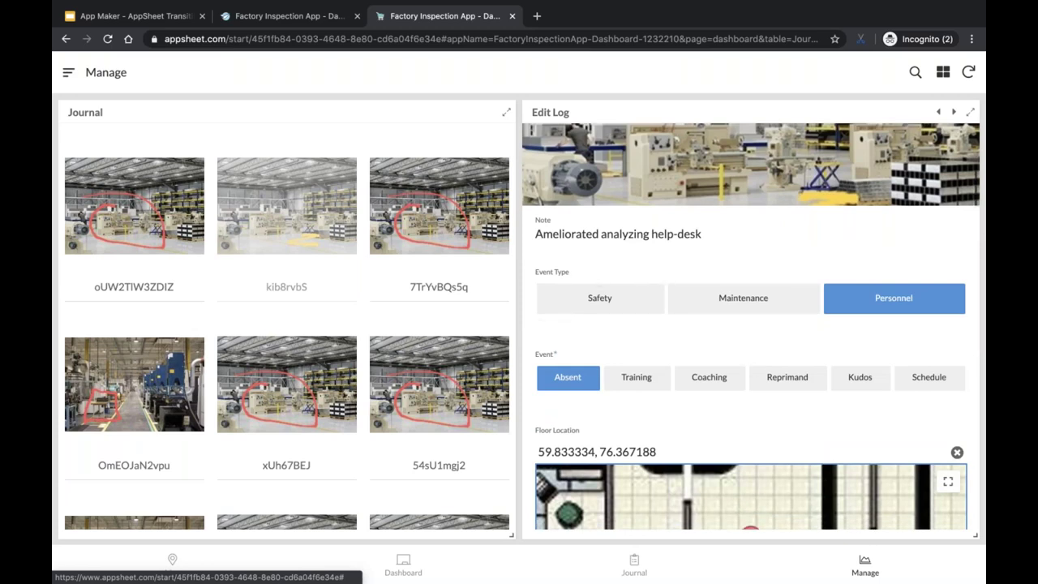
scroll(750, 324, down, 4)
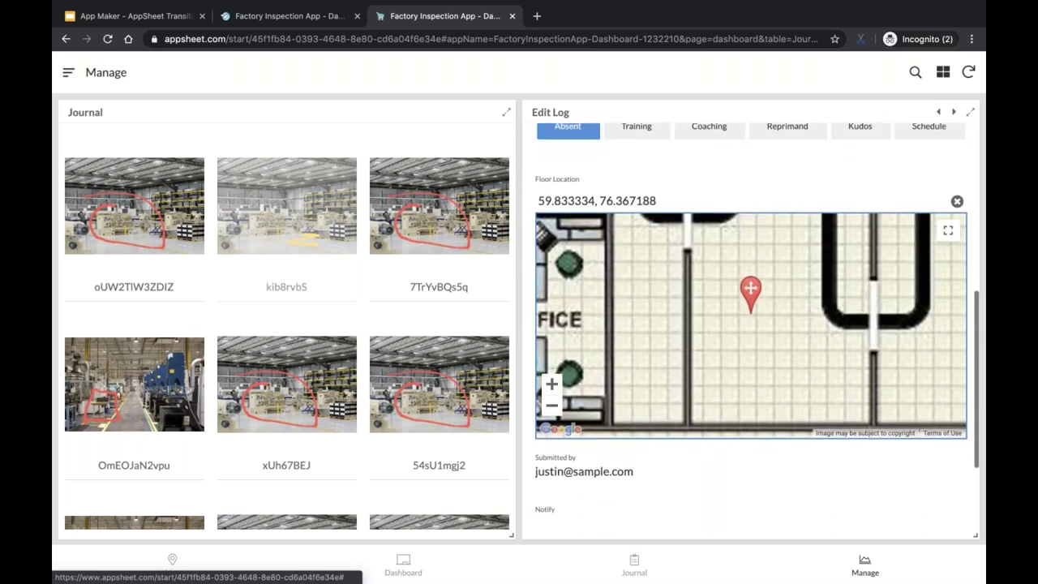
scroll(750, 324, down, 2)
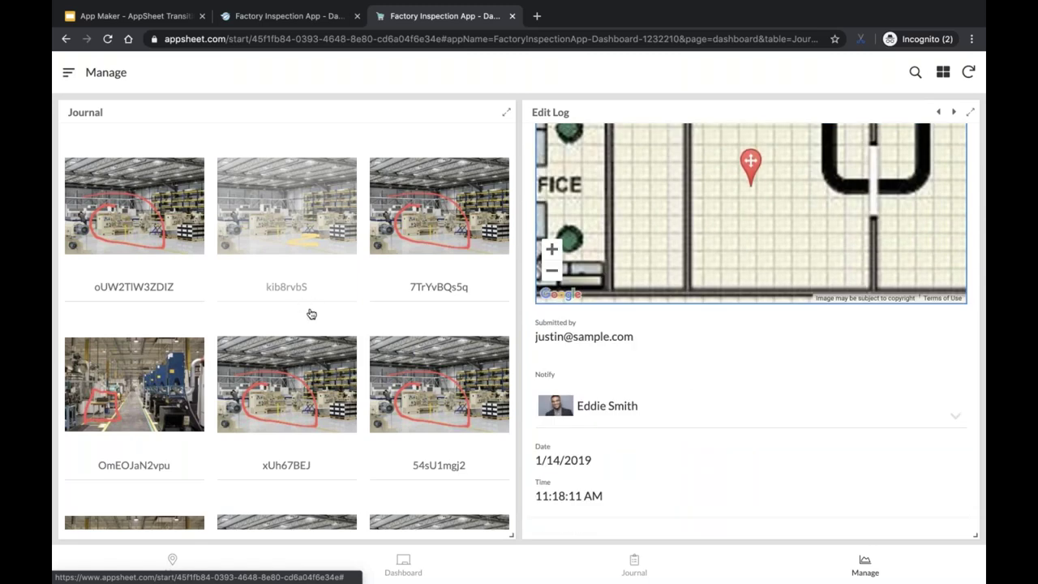
scroll(311, 314, down, 6)
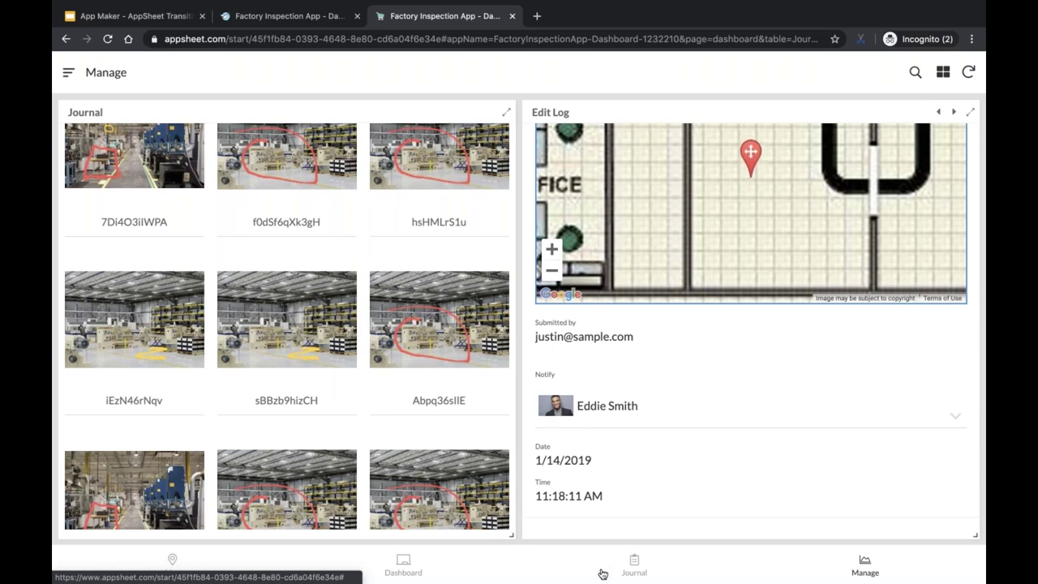
click(404, 561)
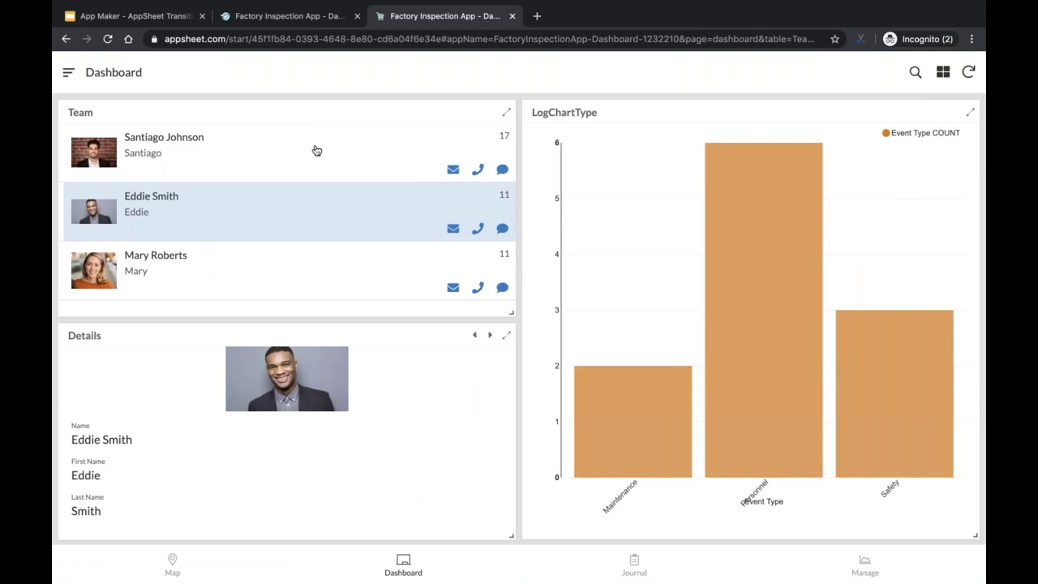
- Return to the app editor and show the Manage view in the tablet-sized preview
click(284, 18)
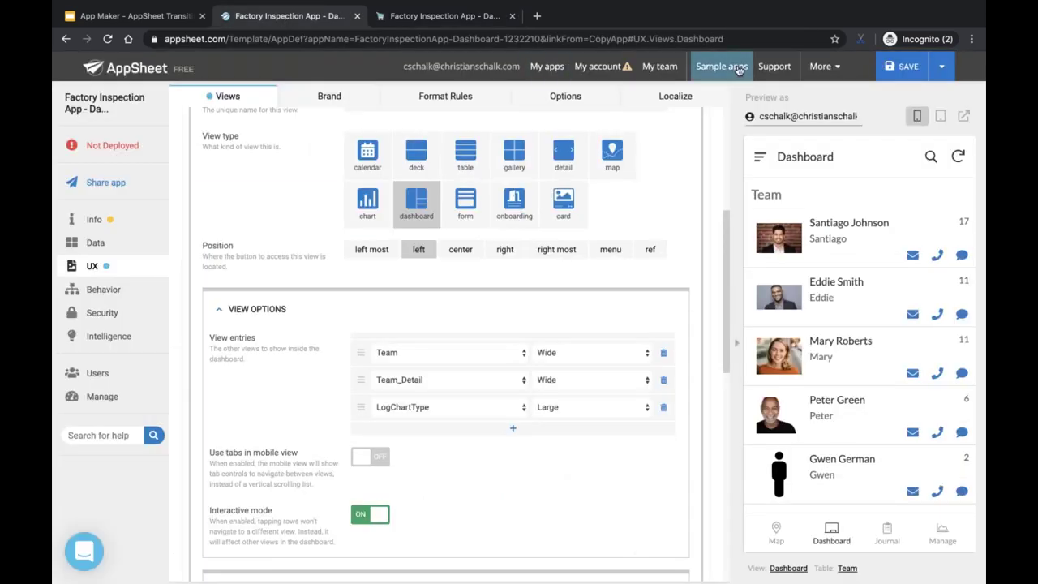
click(941, 117)
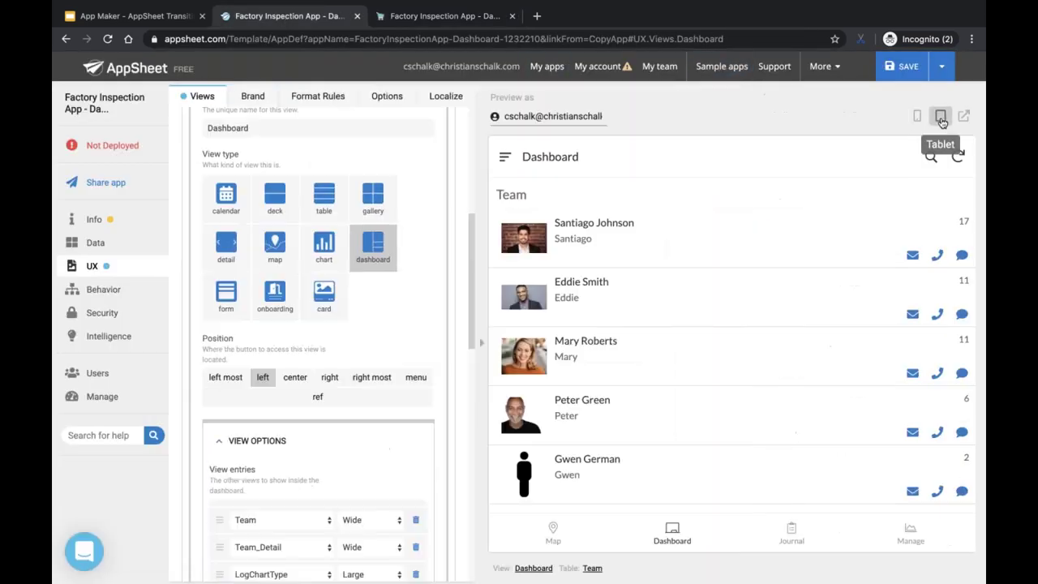
click(910, 534)
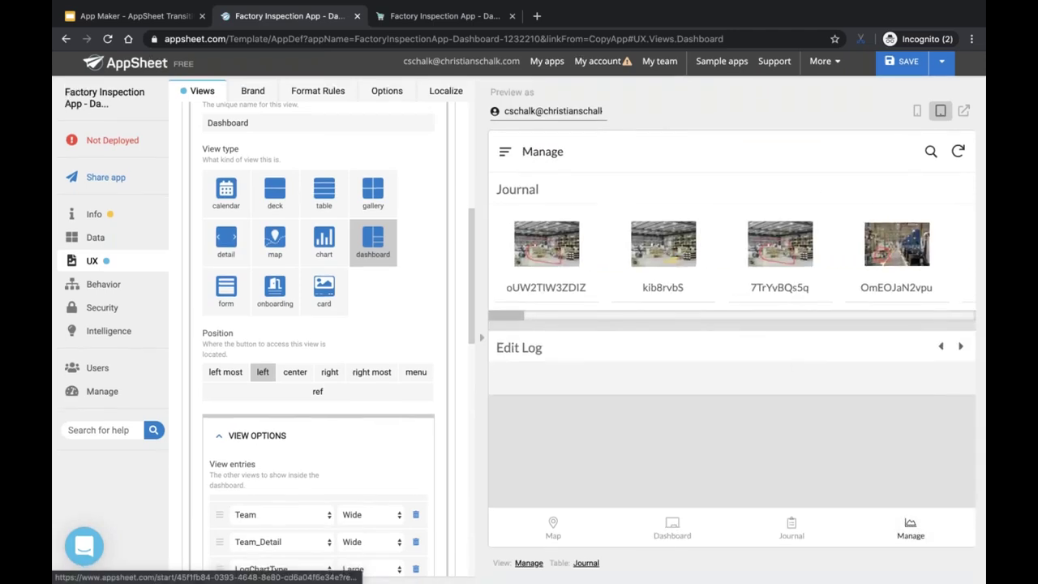
- Show the Dashboard view in the phone-sized preview and return to the slide presentation
click(673, 536)
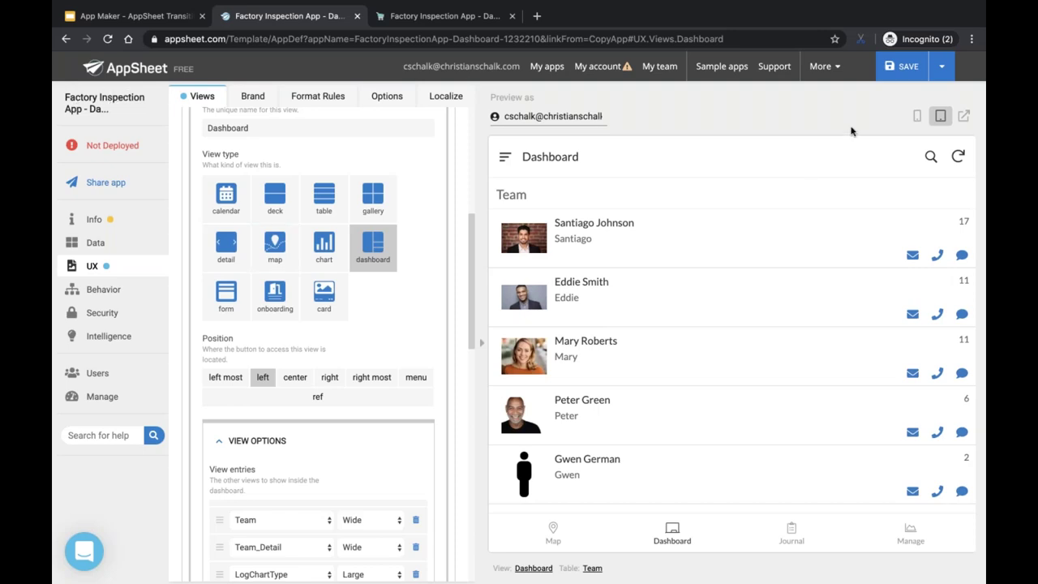
click(917, 117)
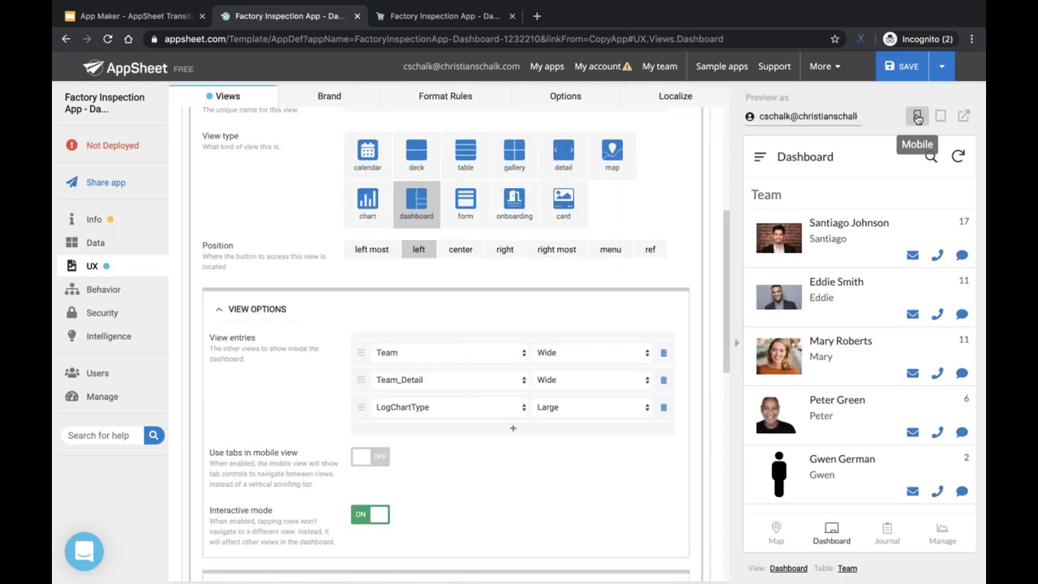
click(141, 19)
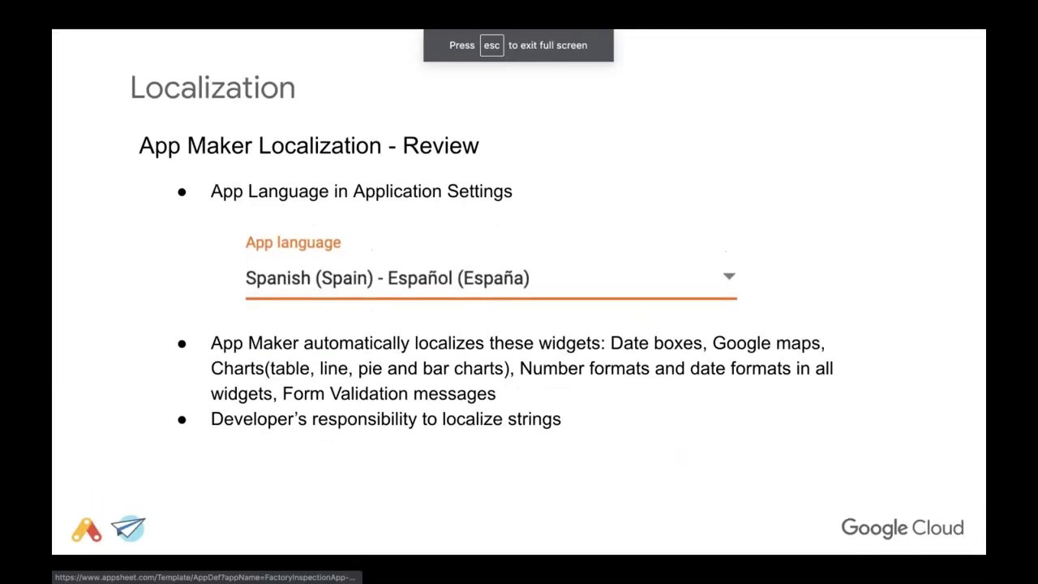
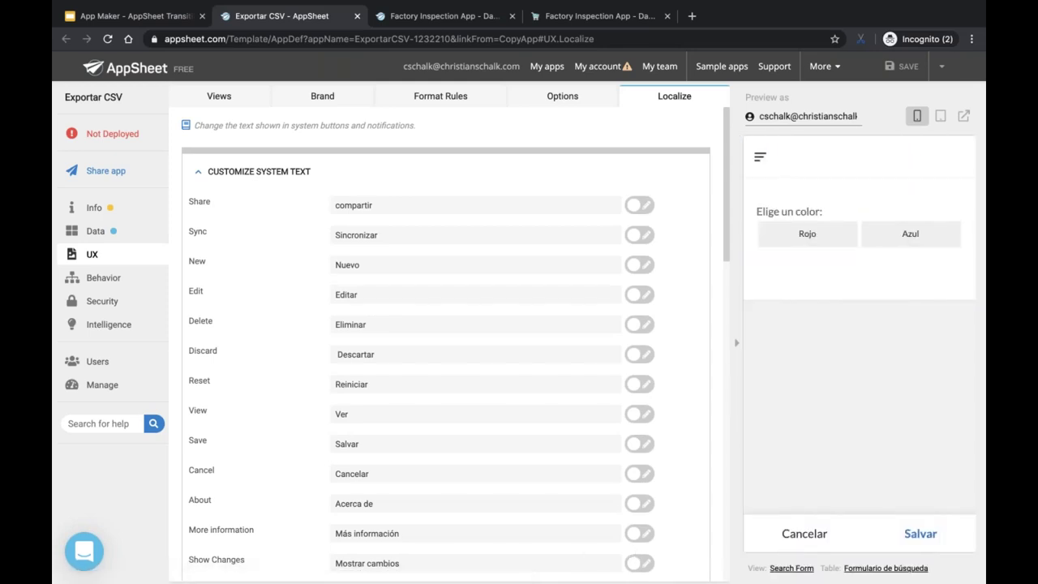
- Open the source spreadsheet of the Exportar CSV app's Formulario de búsqueda table and look through its Formulario de búsqueda and Artículos sheets
click(90, 234)
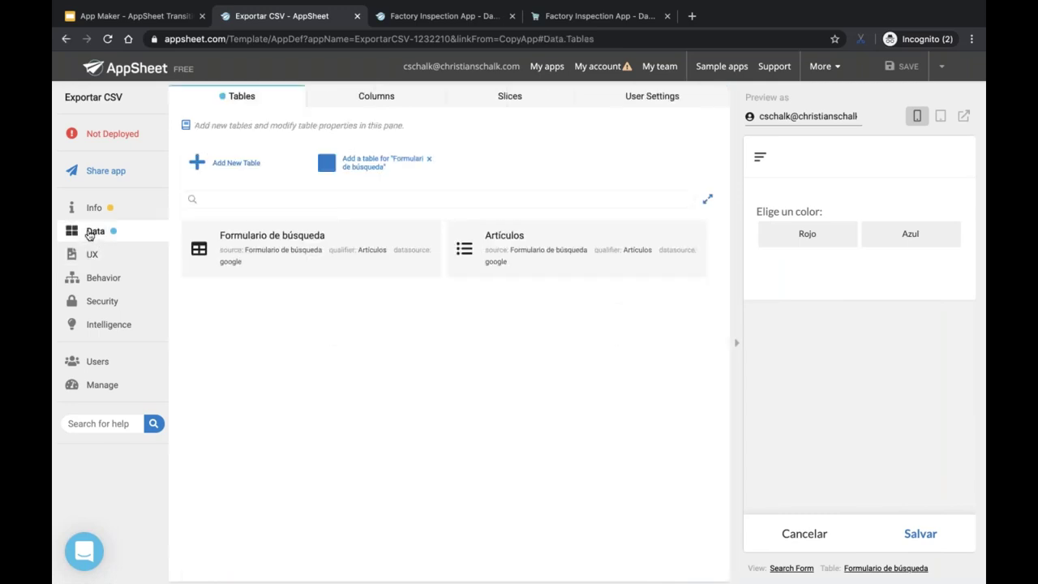
click(387, 237)
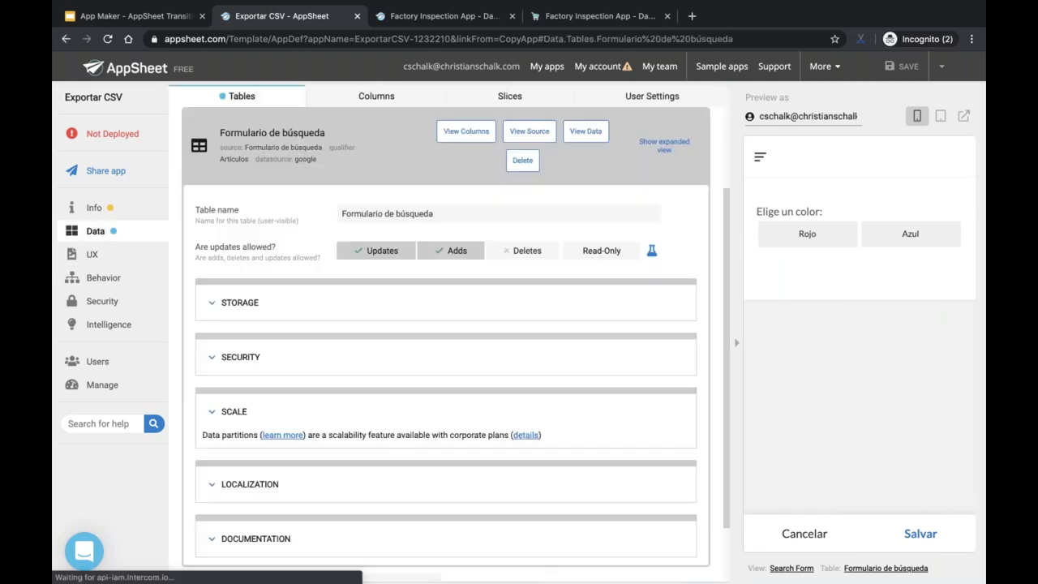
click(528, 132)
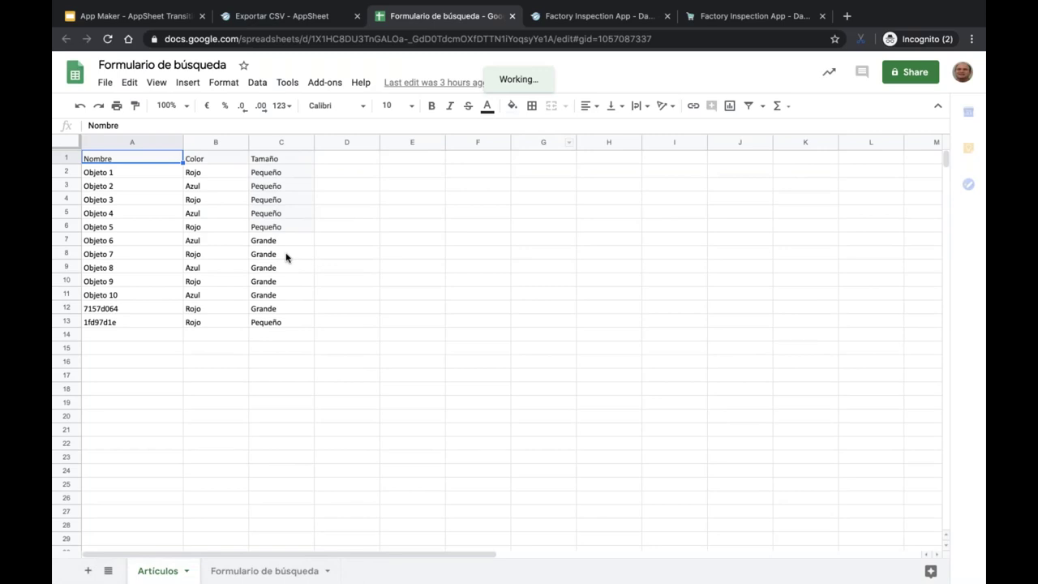
click(212, 570)
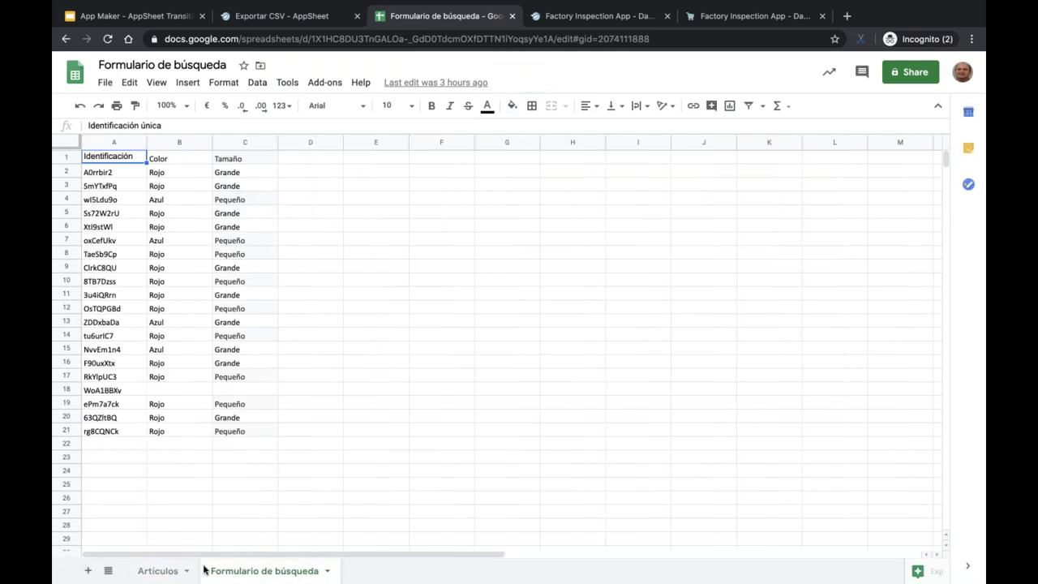
click(154, 570)
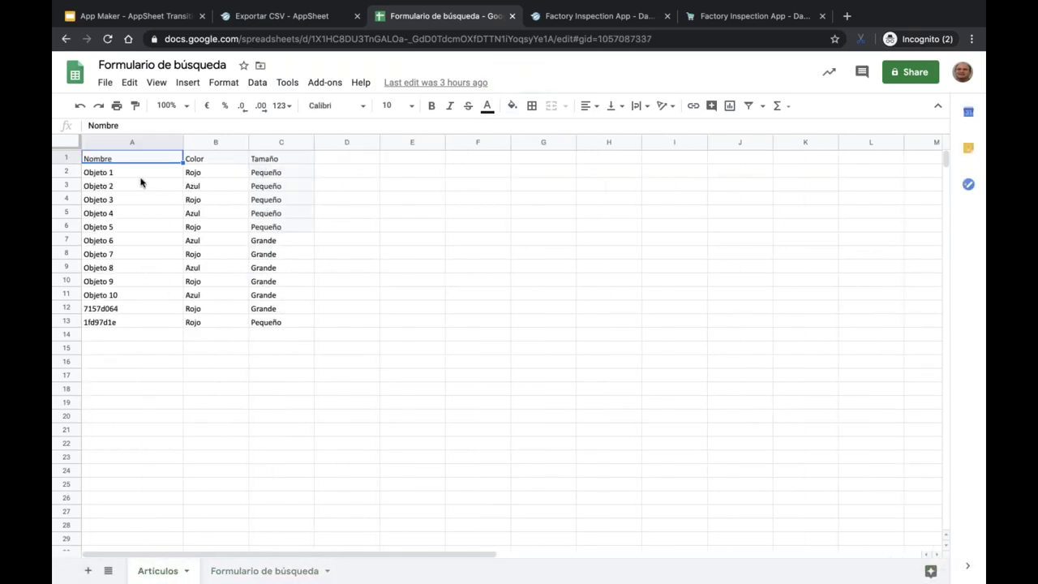
- Check the spreadsheet's locale setting, keeping Spain as the choice, and close the settings without saving
click(104, 84)
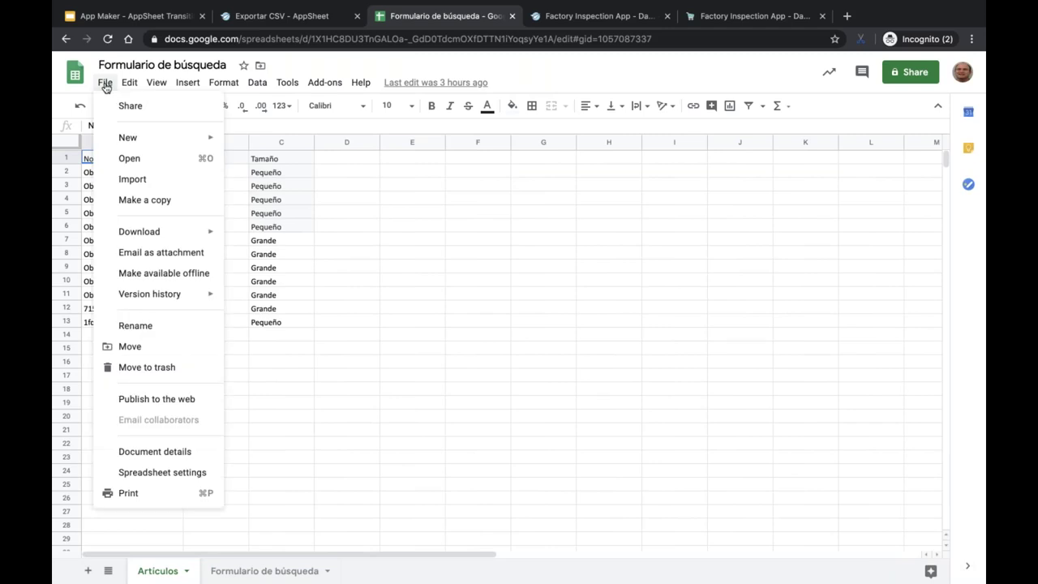
click(167, 473)
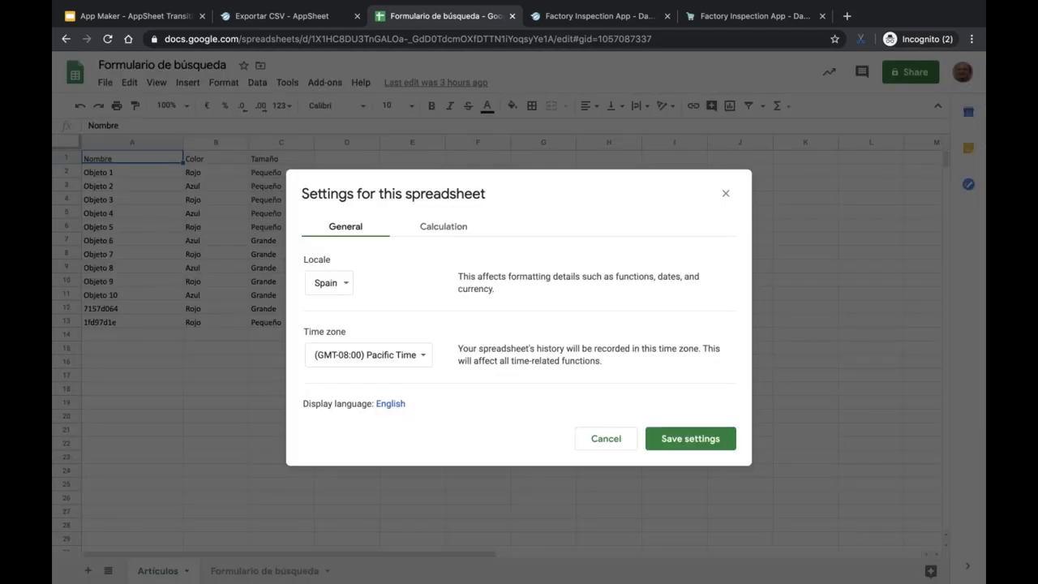
click(328, 282)
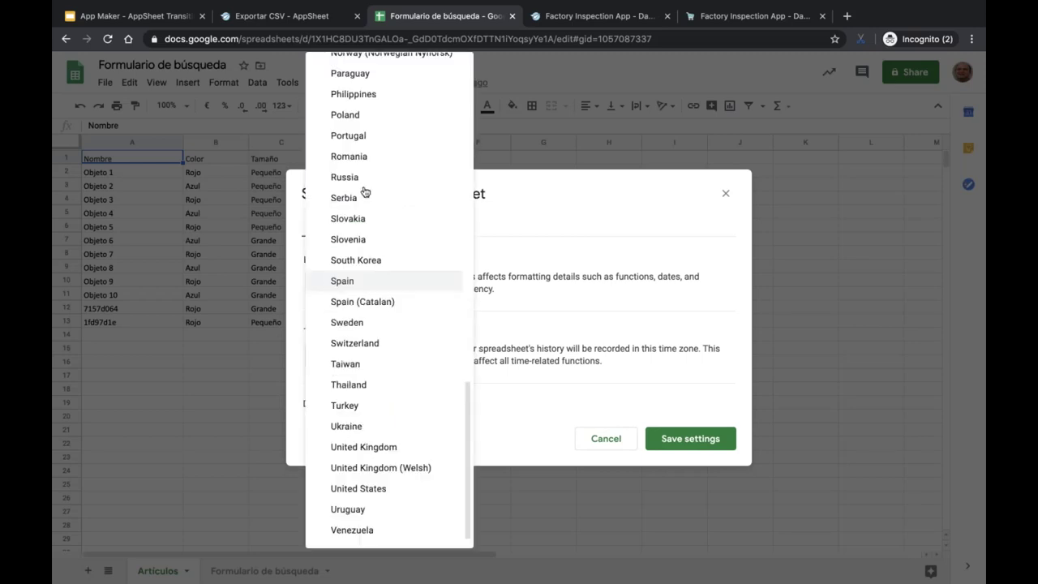
click(349, 284)
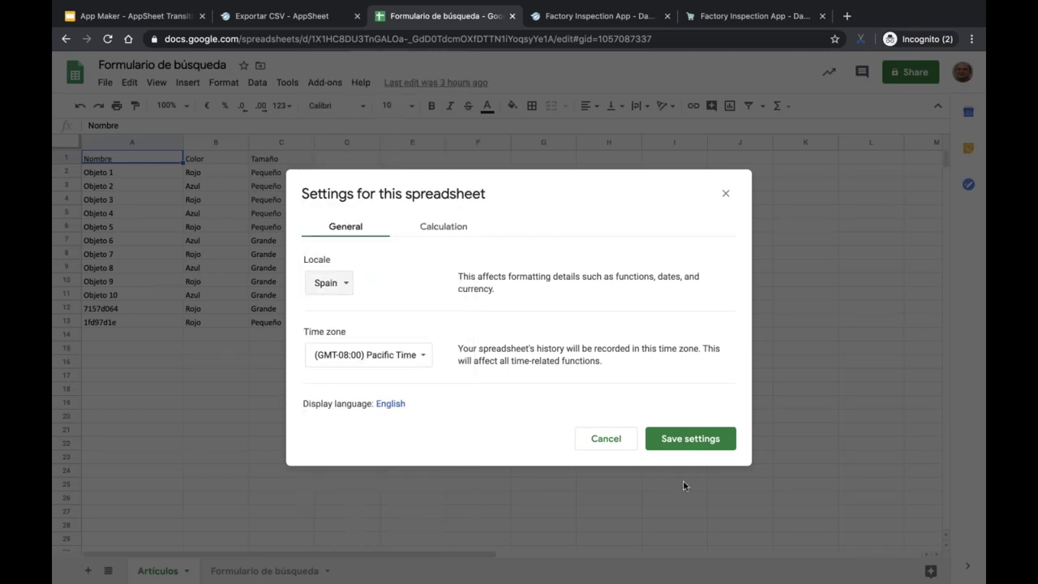
click(600, 438)
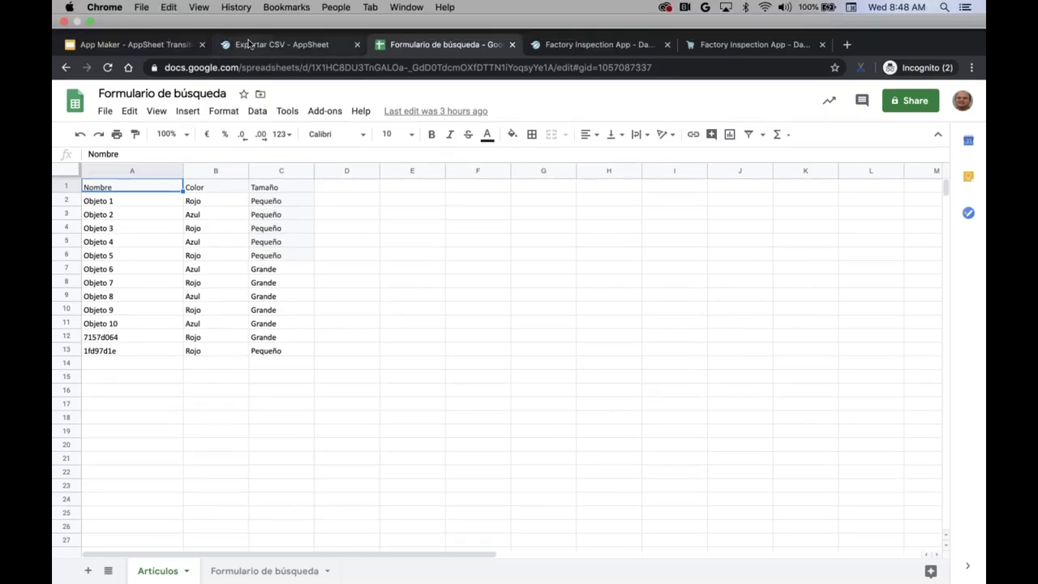
- Return to the Exportar CSV app editor and examine the Spanish translations of the system text, from the general commands to the notification messages
click(248, 44)
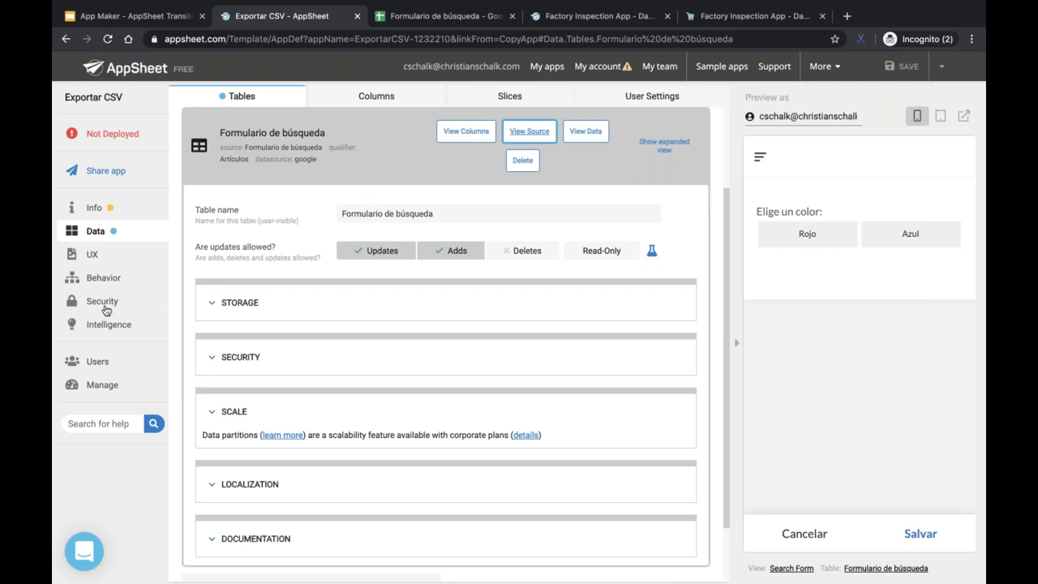
click(93, 256)
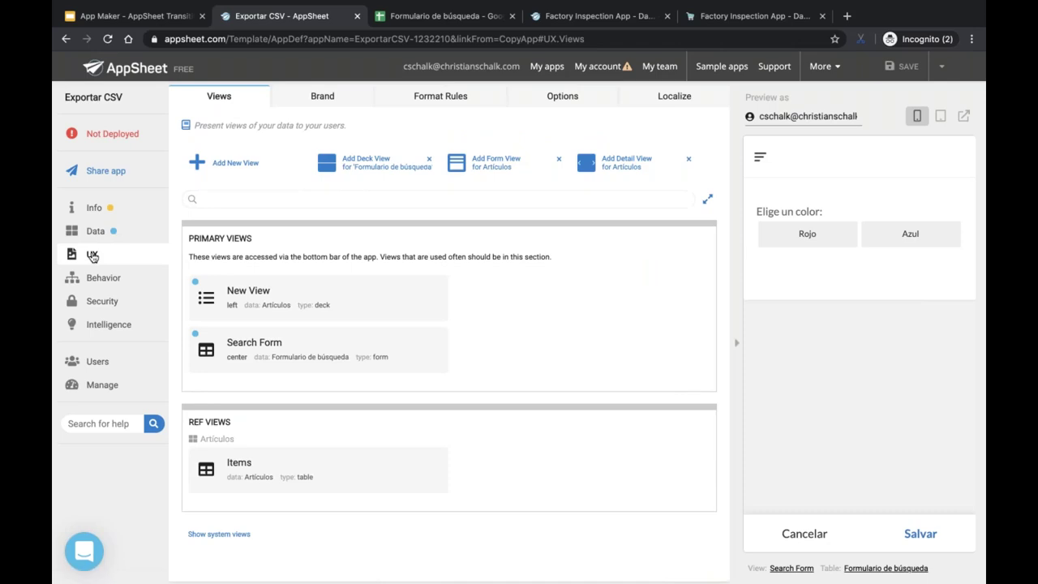
click(669, 102)
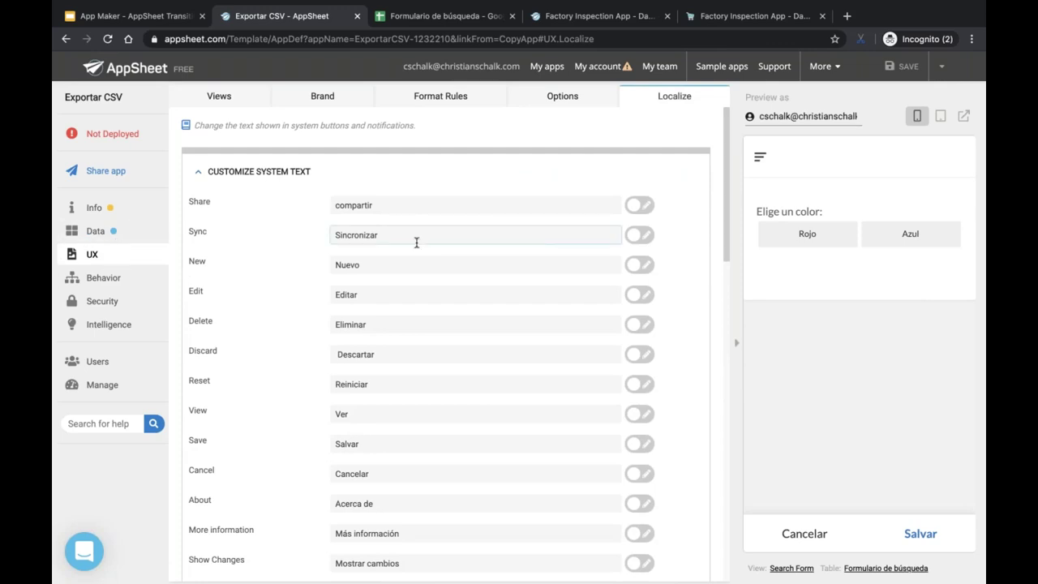
scroll(416, 260, down, 5)
scroll(475, 265, down, 8)
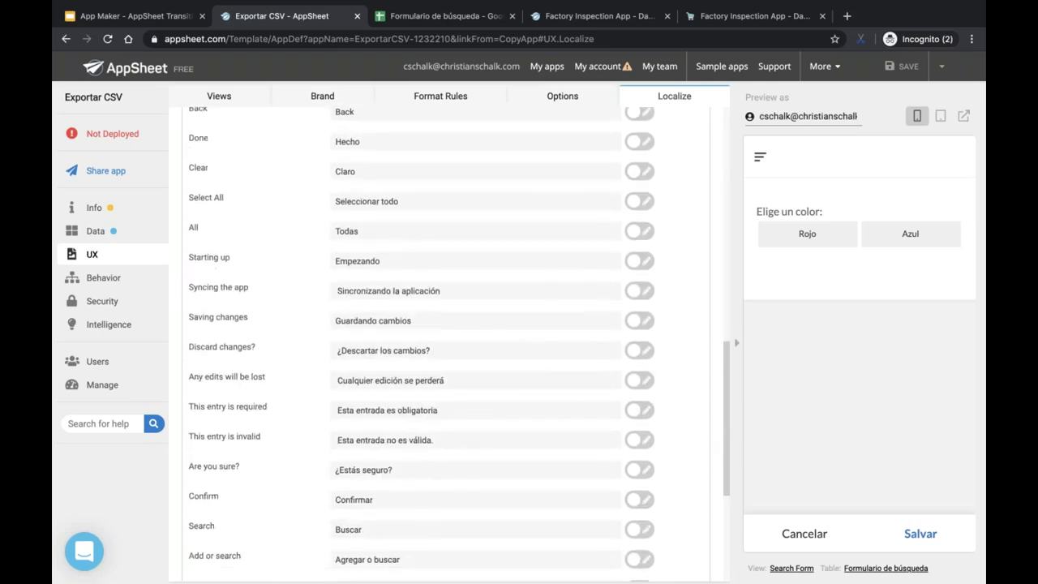
scroll(448, 344, down, 3)
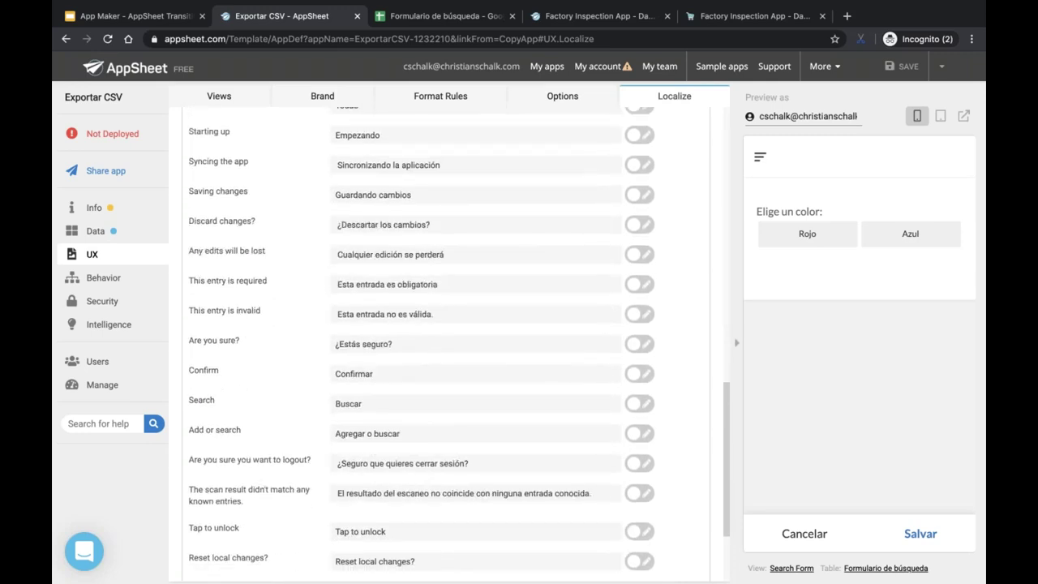
scroll(438, 268, up, 1)
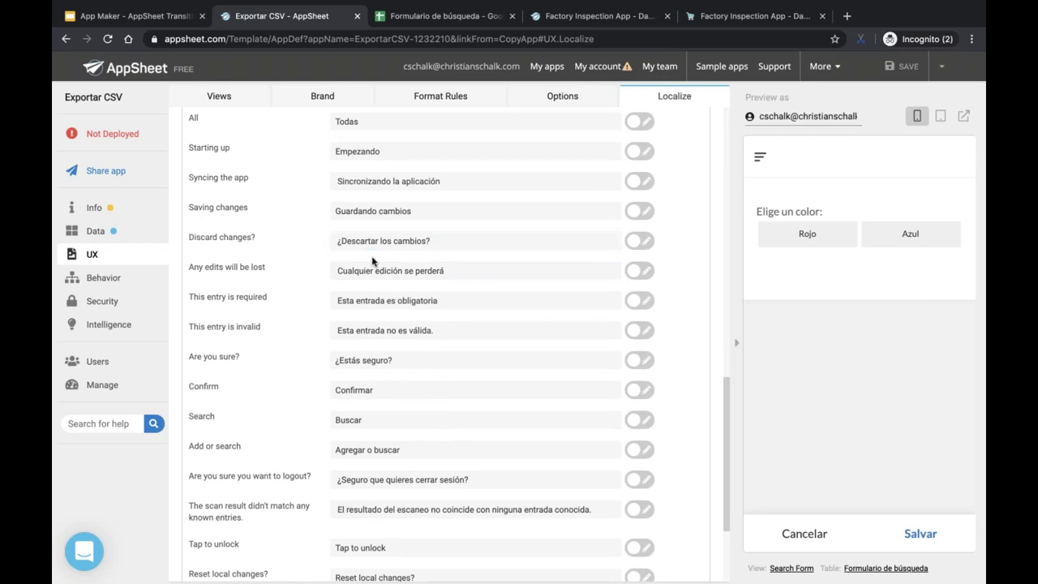
scroll(373, 261, down, 3)
scroll(373, 261, up, 6)
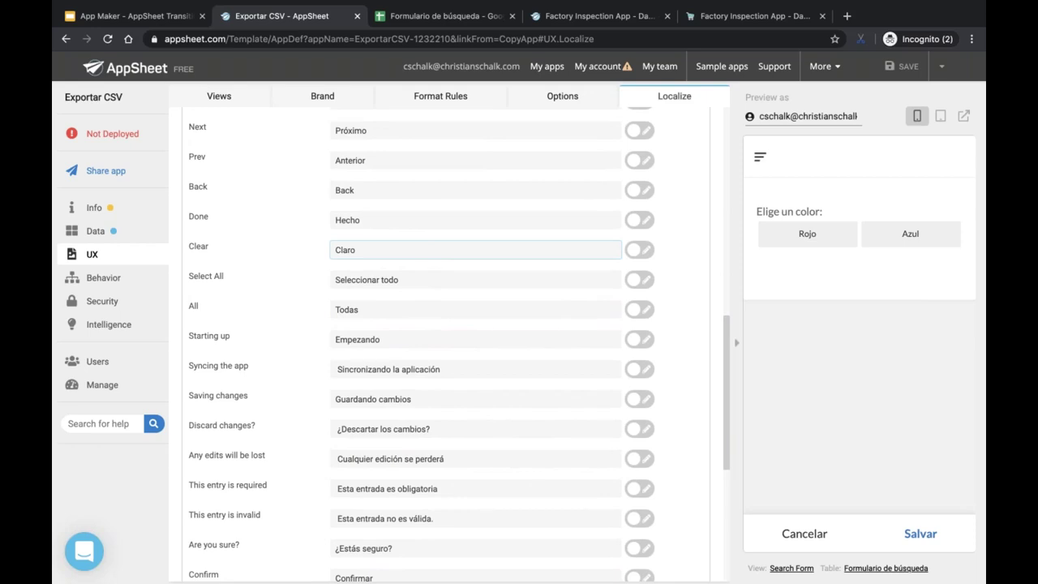
scroll(475, 257, up, 10)
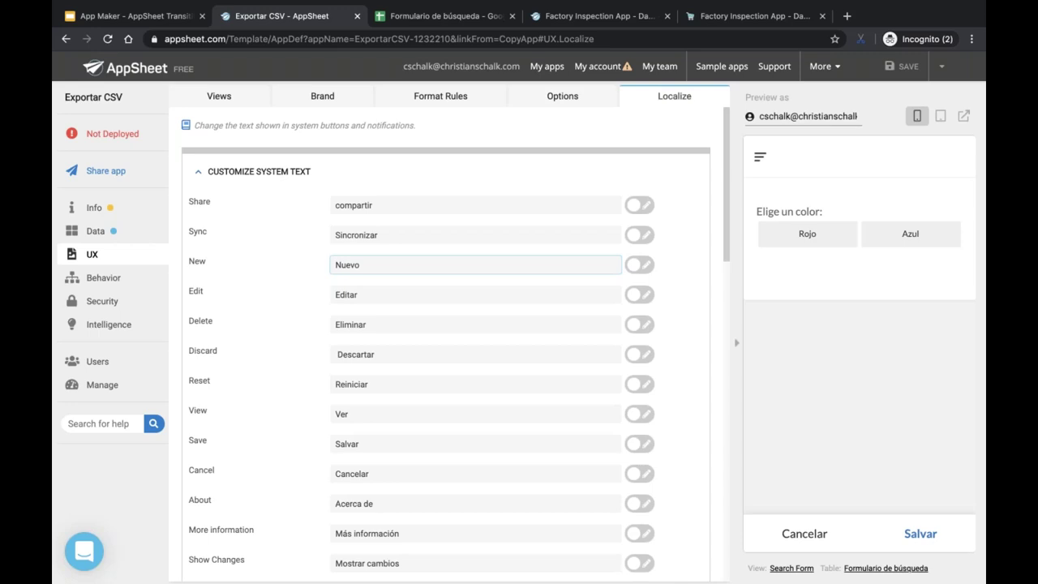
key(Tab)
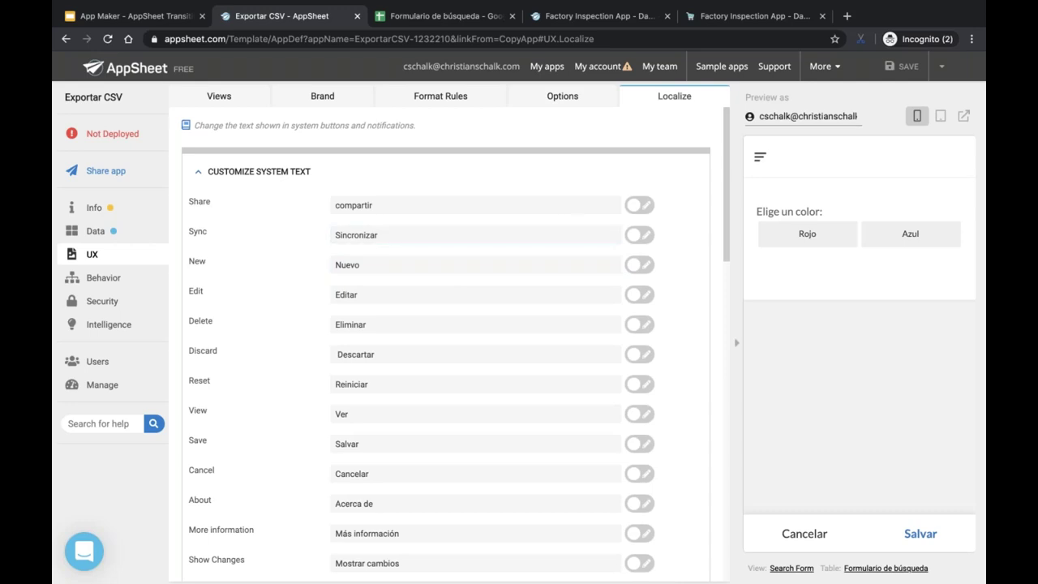
- Examine the data locale in the Formulario de búsqueda table's localization settings and return to the slide presentation
click(94, 239)
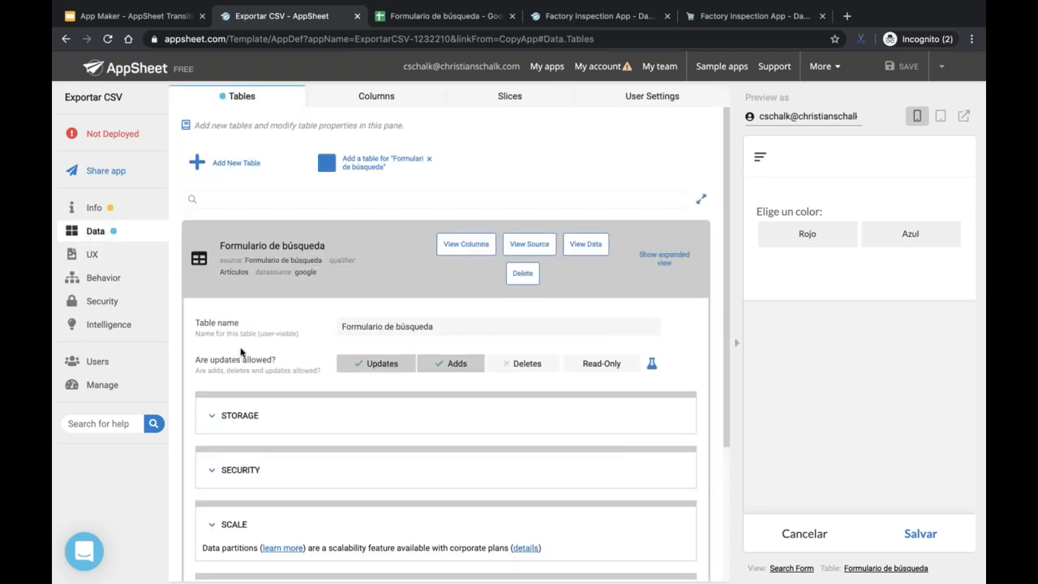
scroll(241, 352, down, 3)
scroll(241, 352, down, 2)
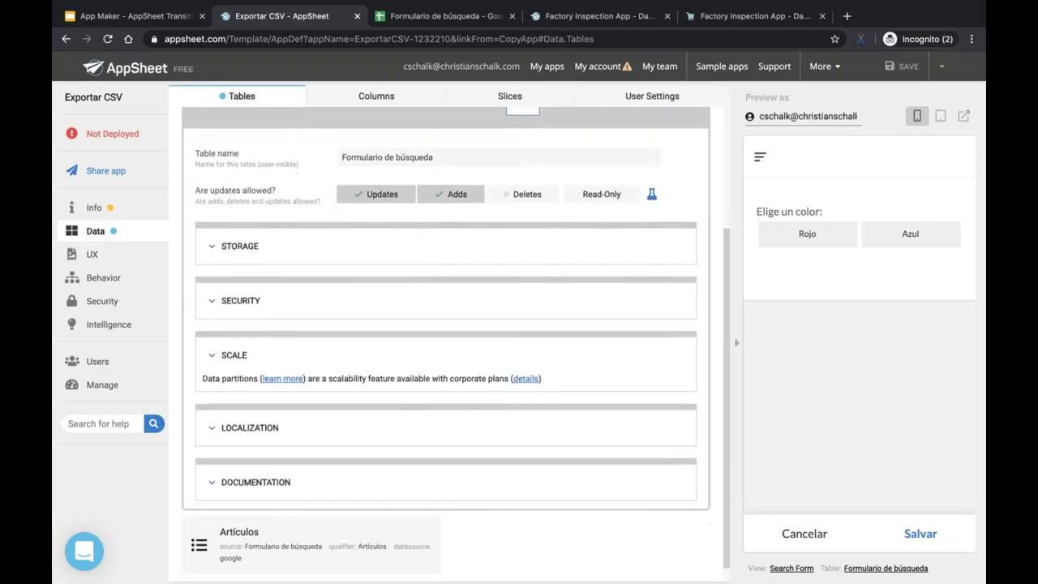
click(260, 410)
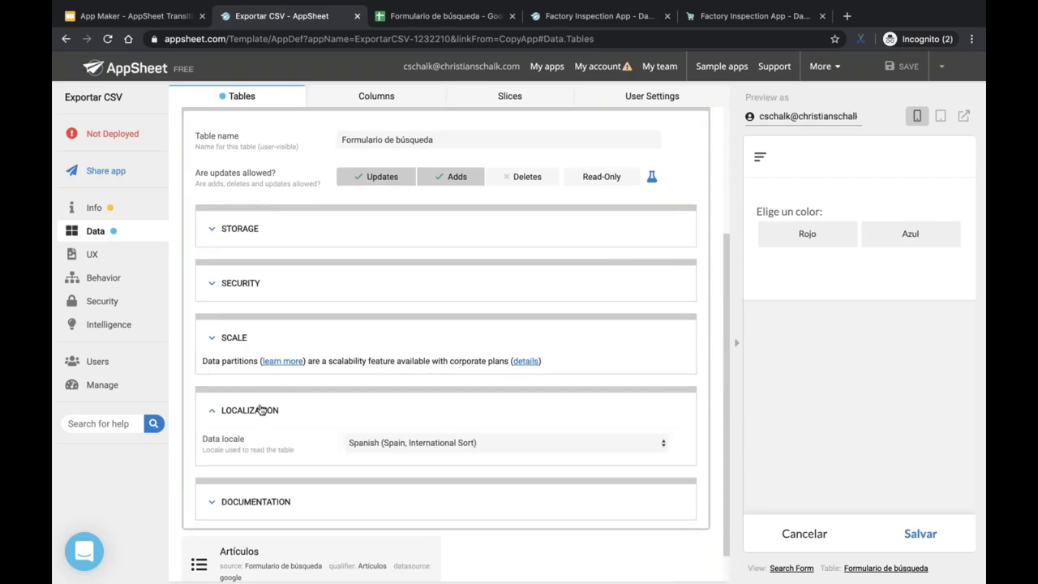
scroll(260, 410, down, 1)
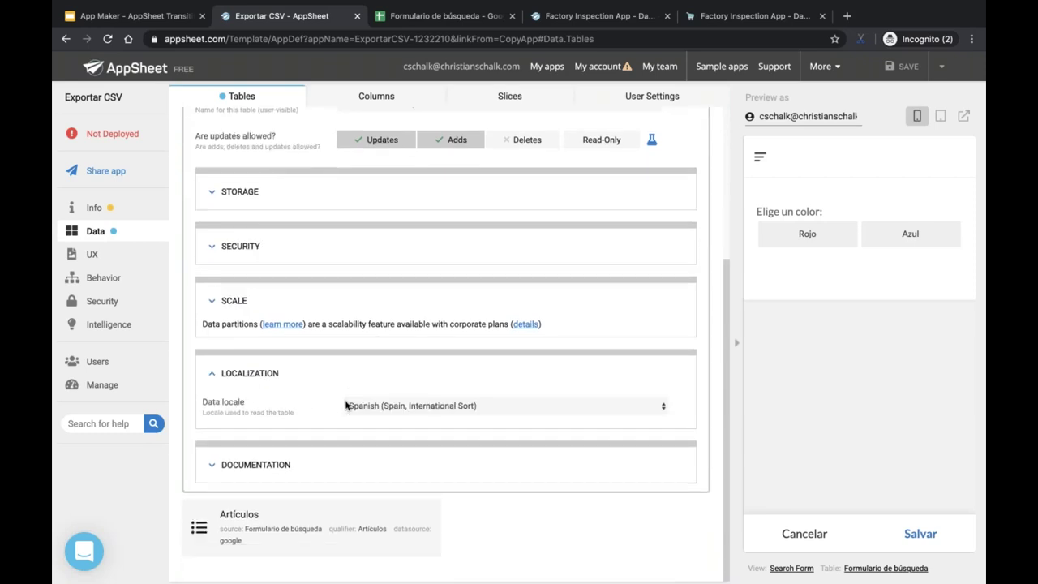
scroll(315, 408, up, 1)
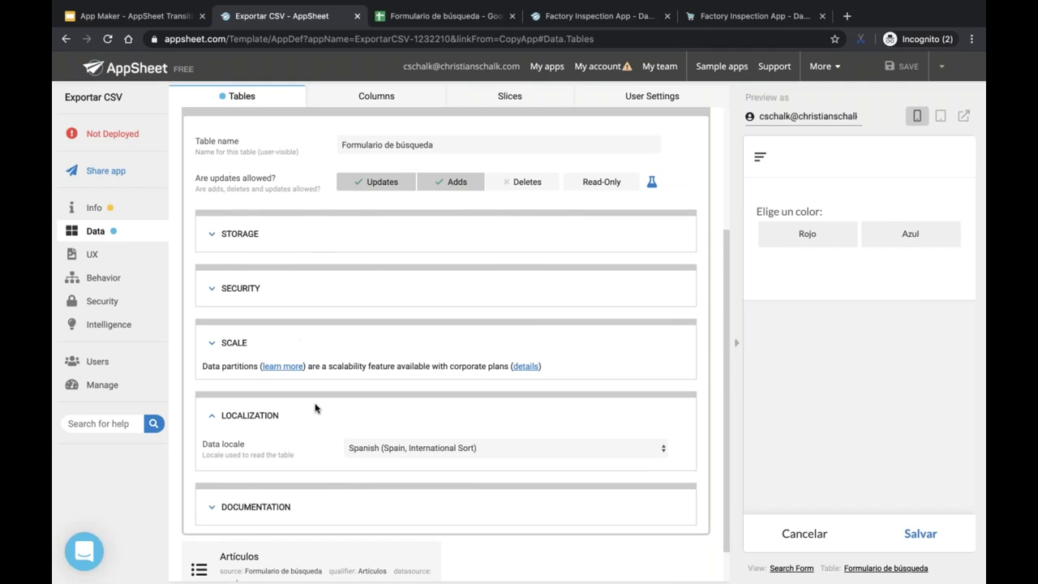
click(99, 257)
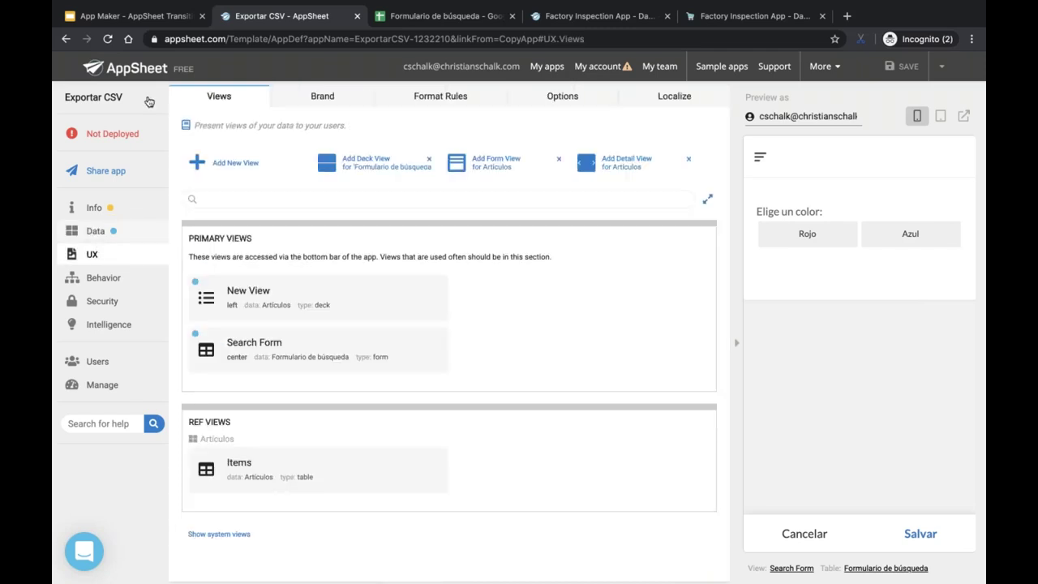
click(138, 18)
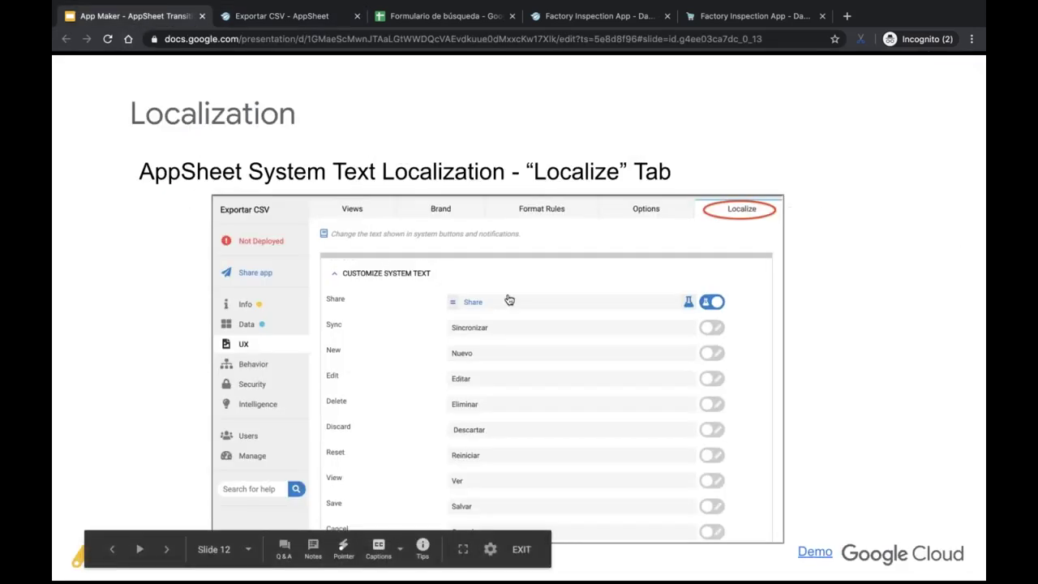
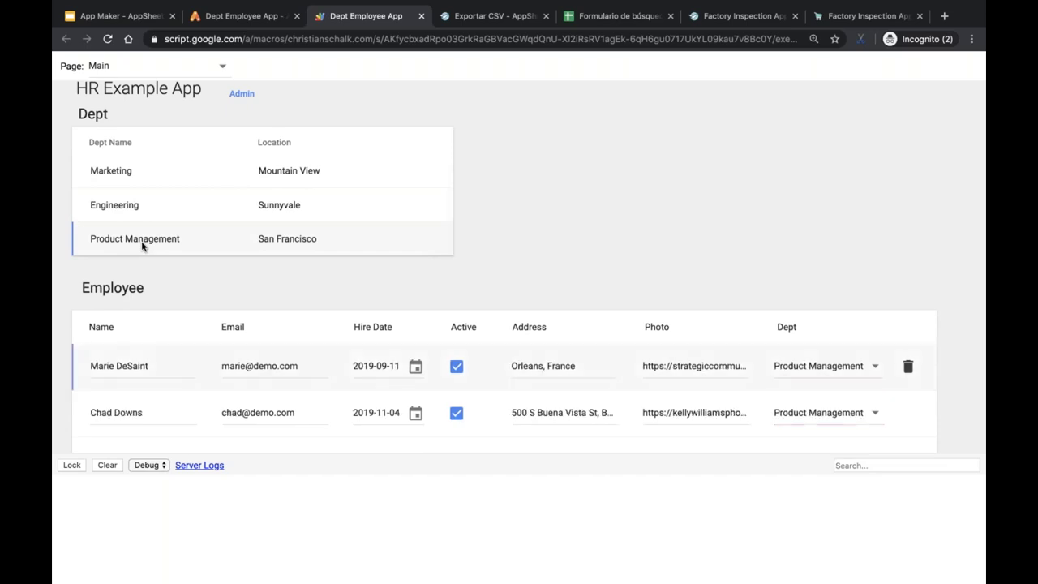
- Select the Engineering department in the running HR Example App to view its employees, and switch to the Dept Employee App in the App Maker editor
click(122, 203)
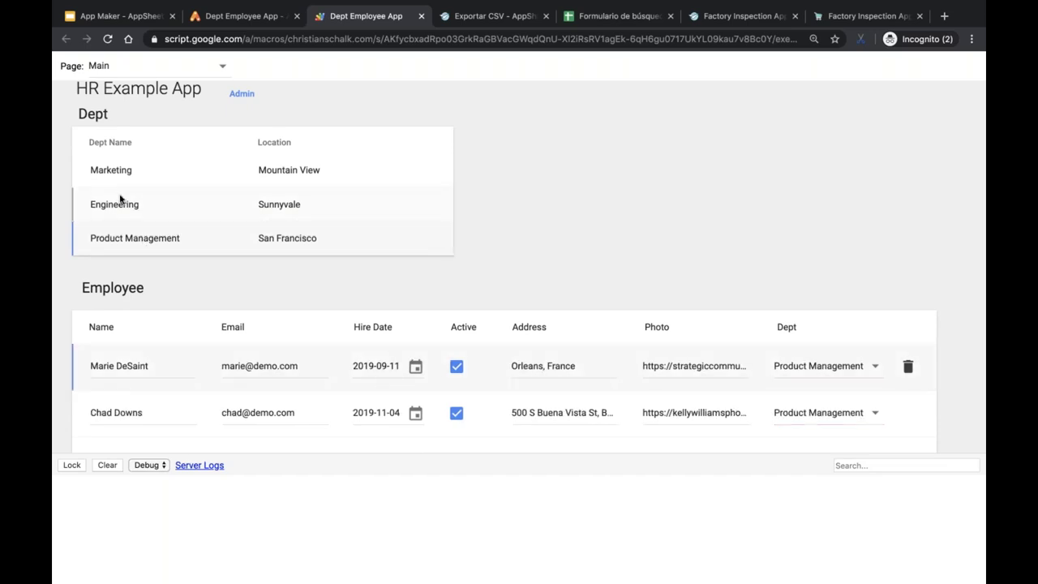
scroll(636, 277, down, 3)
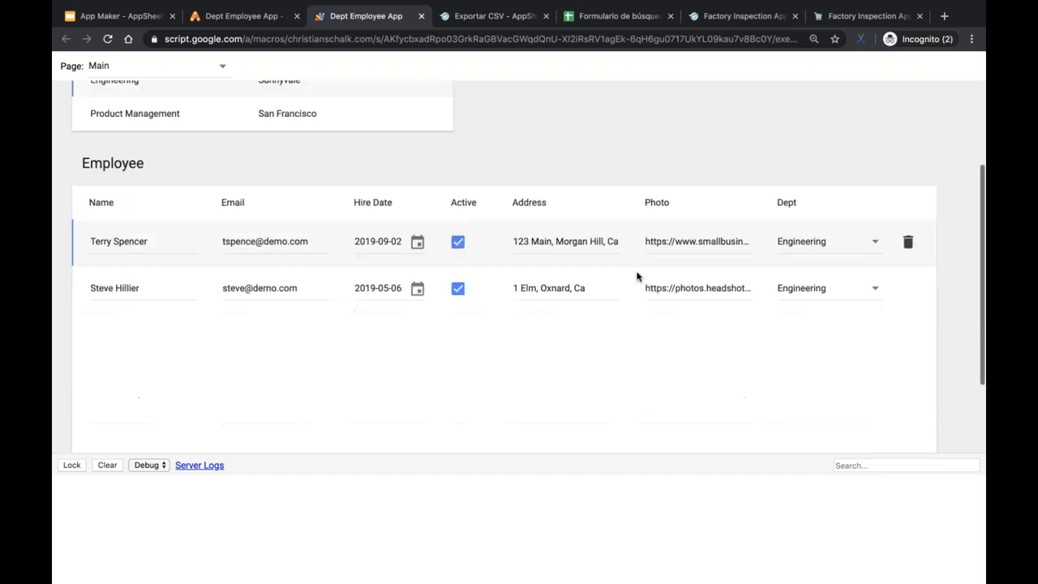
scroll(637, 273, up, 2)
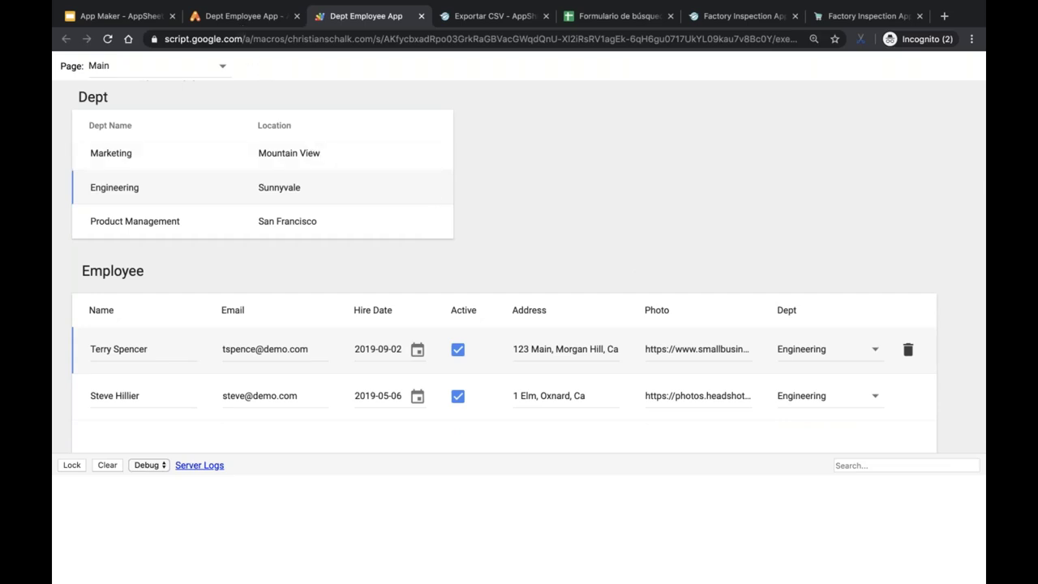
click(240, 18)
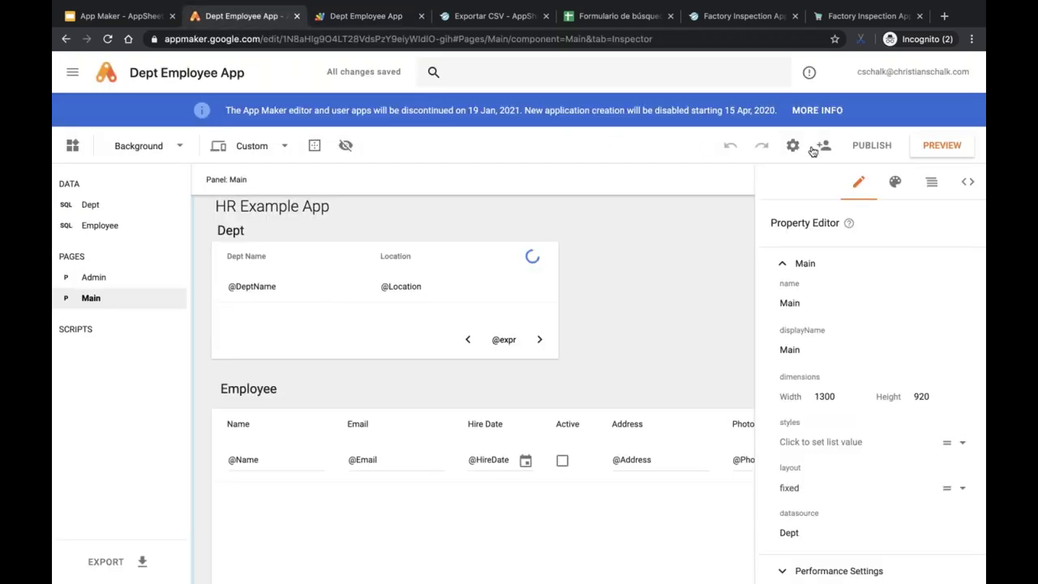
- Open the data export for the Test deployment from the Dept Employee App's deployments
click(876, 153)
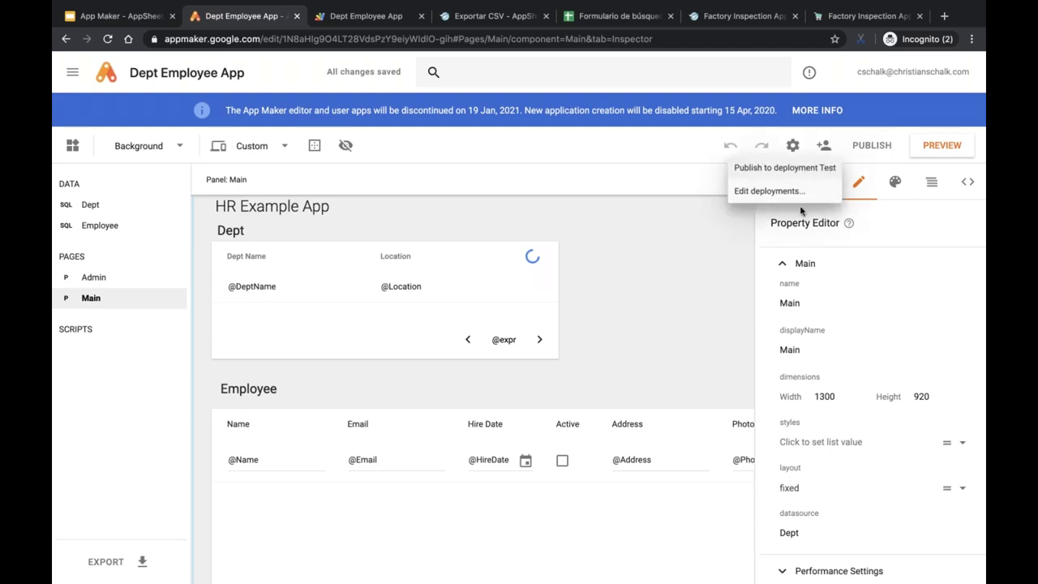
click(775, 191)
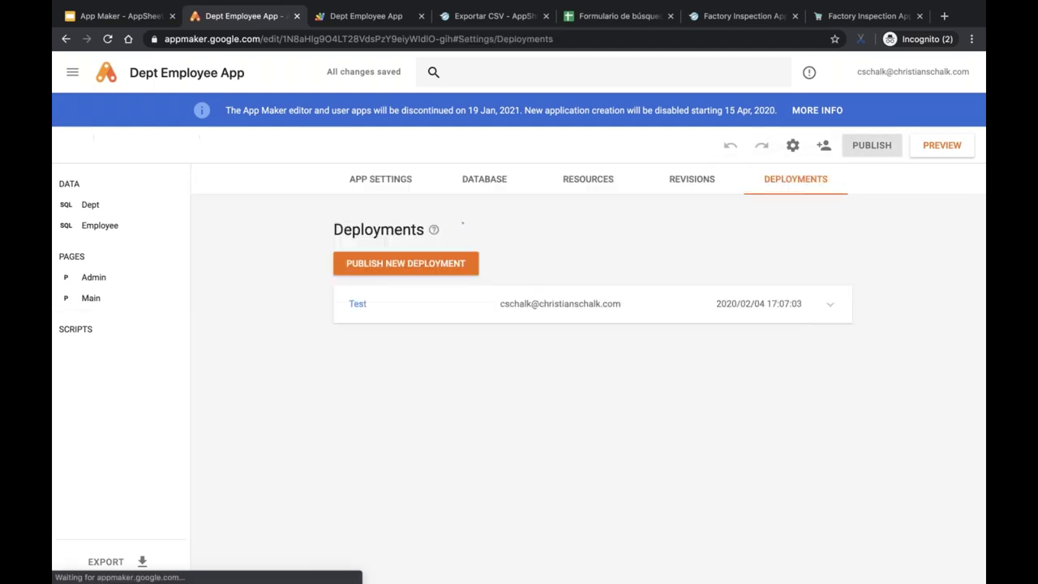
click(656, 303)
scroll(503, 429, down, 1)
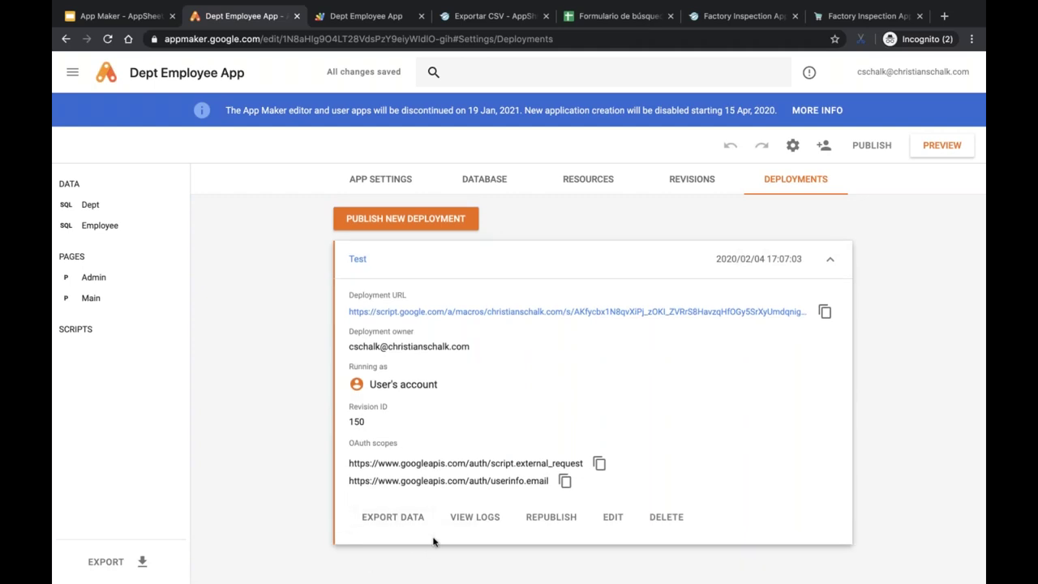
click(386, 518)
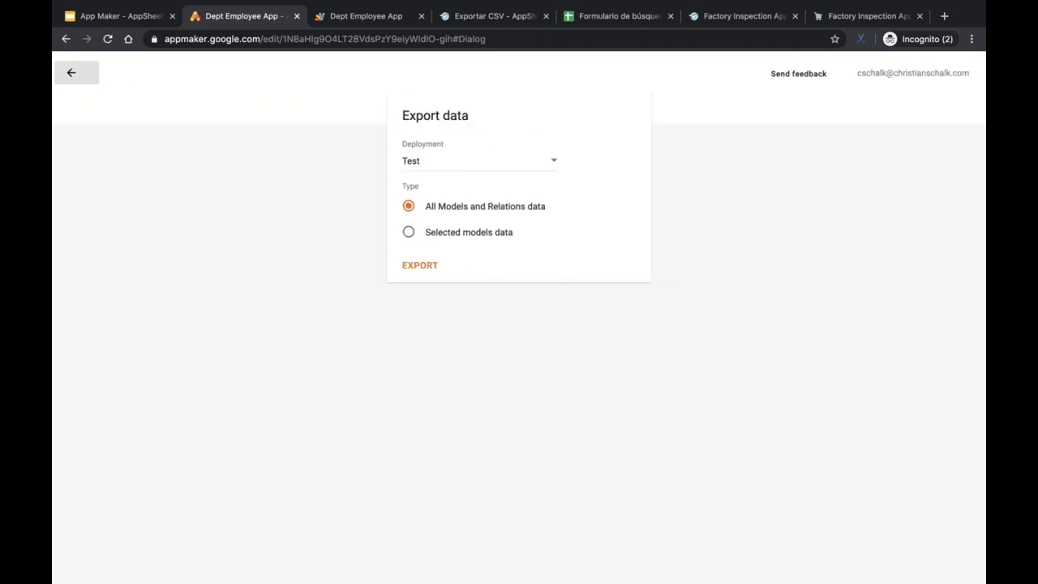
- Export all models and relations data of the Preview deployment to a spreadsheet and open that spreadsheet
click(444, 167)
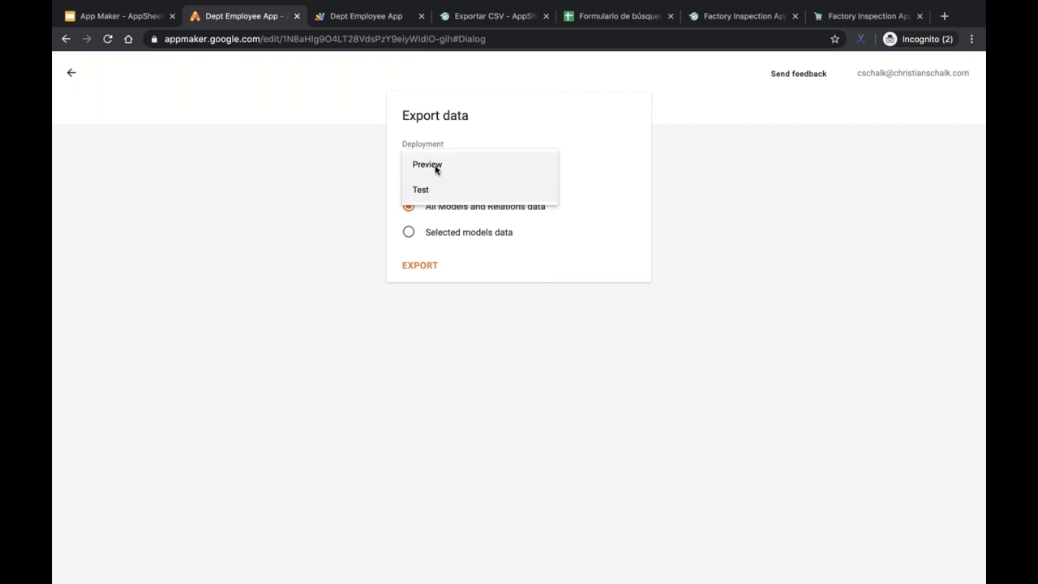
click(436, 167)
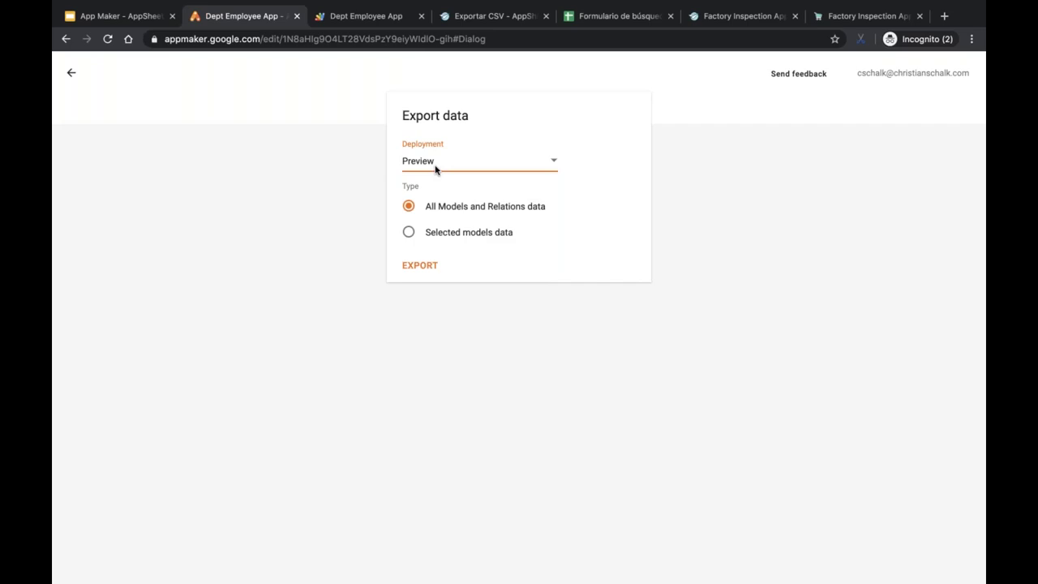
click(423, 268)
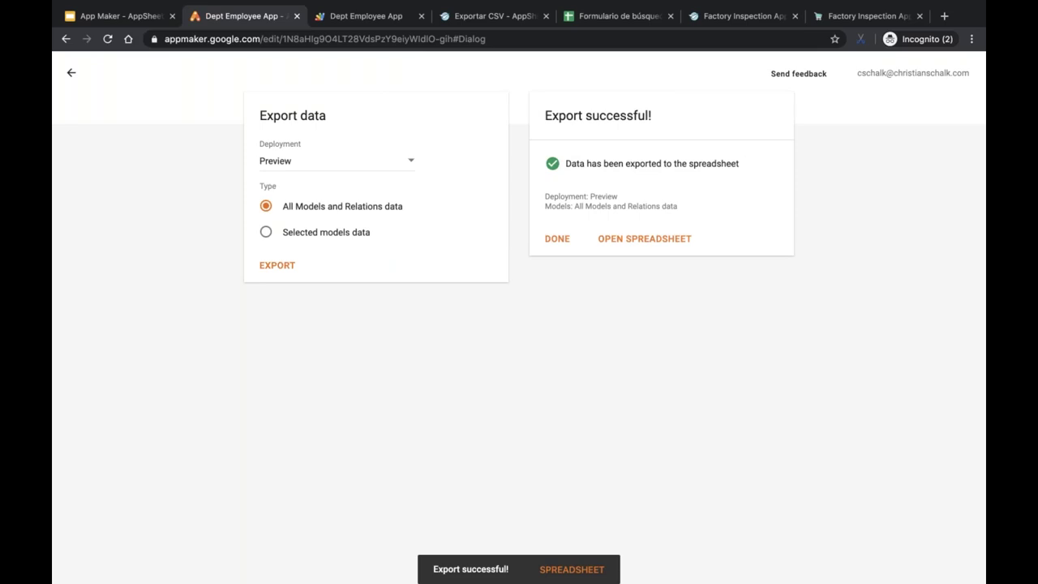
click(606, 244)
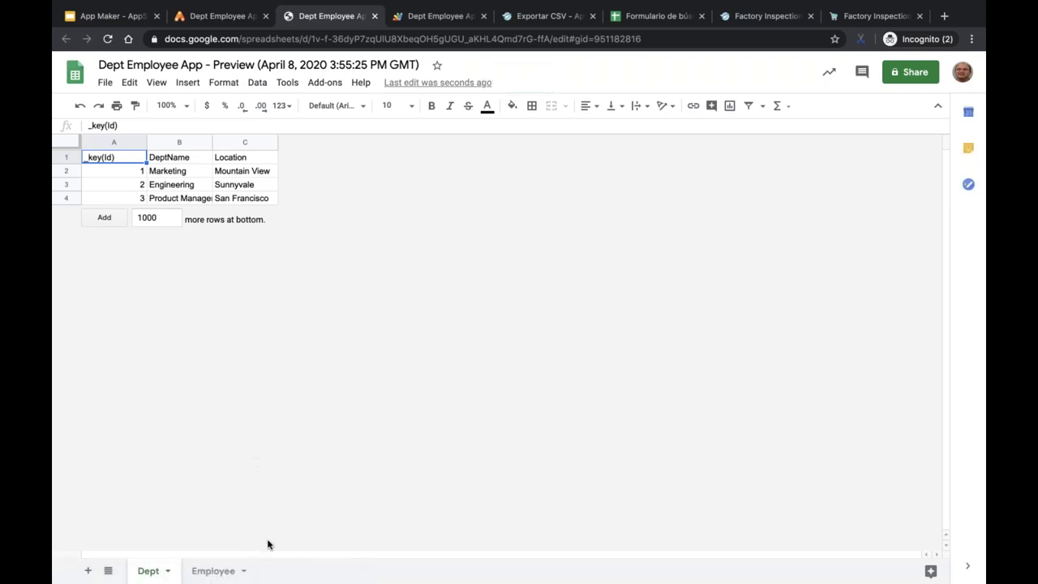
- Examine the exported columns and records in the Employee and Dept sheets
click(203, 570)
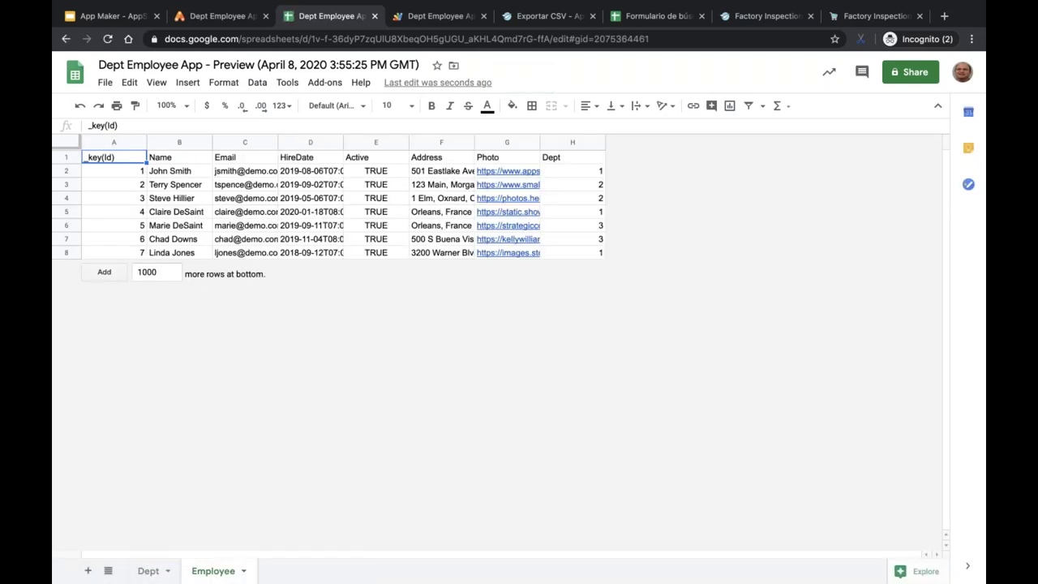
click(150, 570)
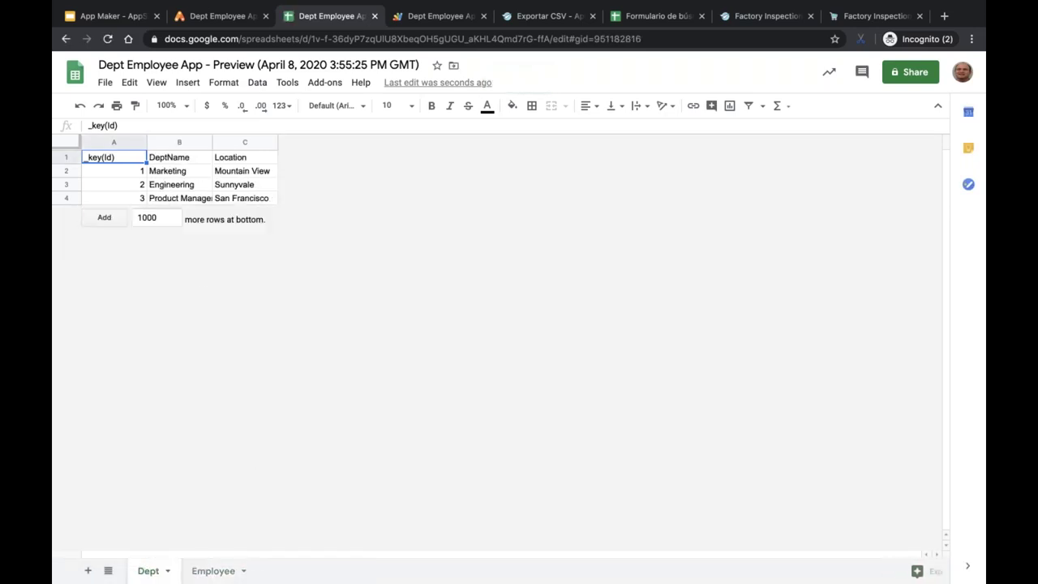
click(203, 570)
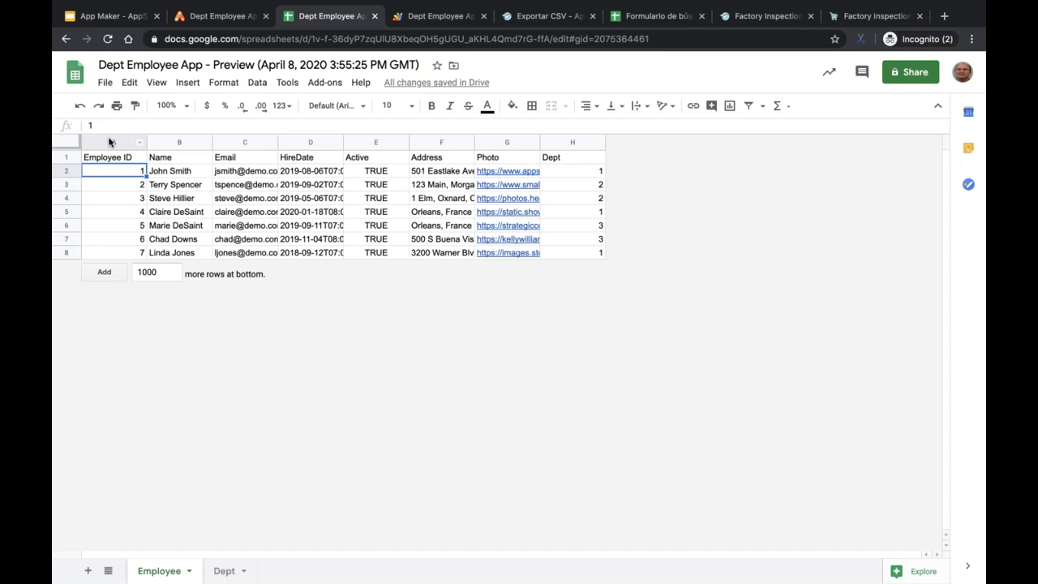
- Rename the key column header in cell A1 of the Dept sheet to Dept ID and return to the Employee sheet
click(219, 571)
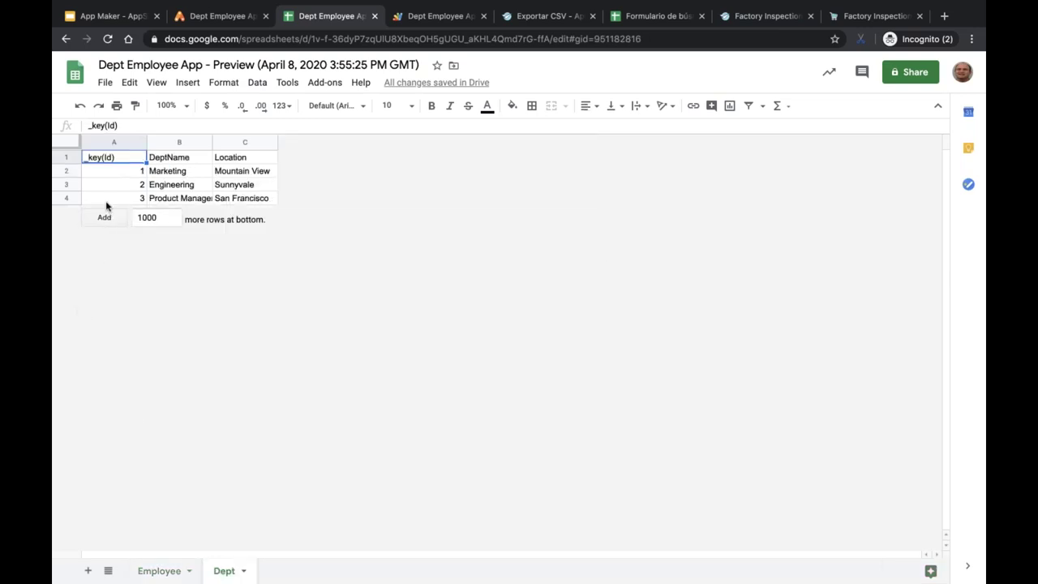
double_click(122, 157)
text(Dept ID)
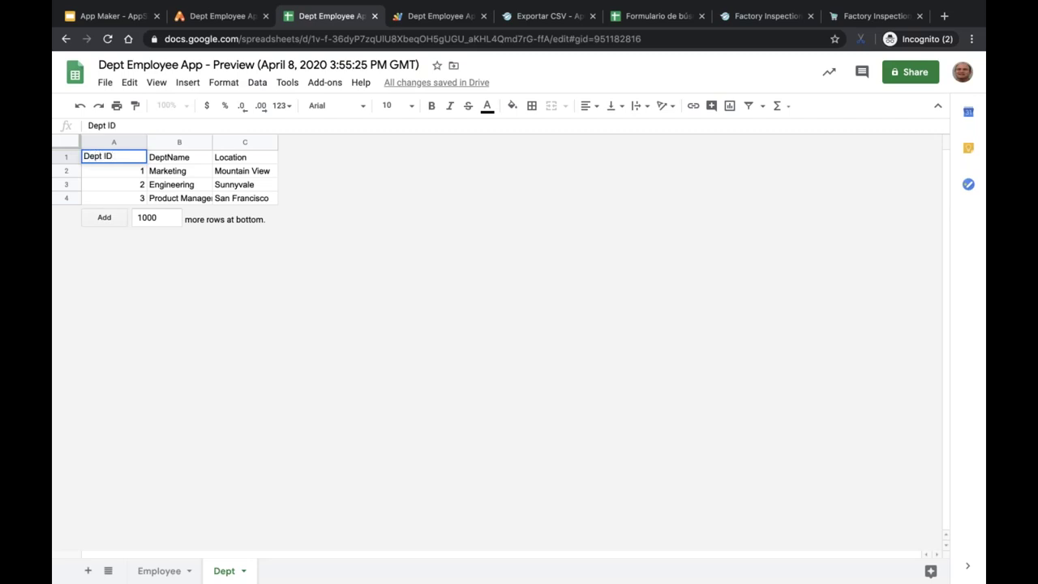
key(Return)
click(106, 159)
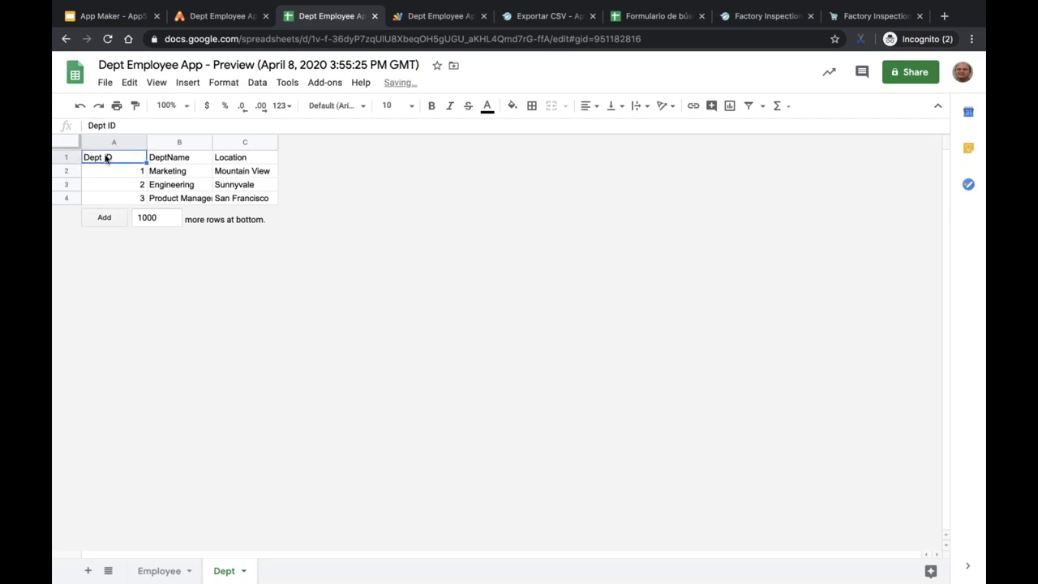
click(147, 571)
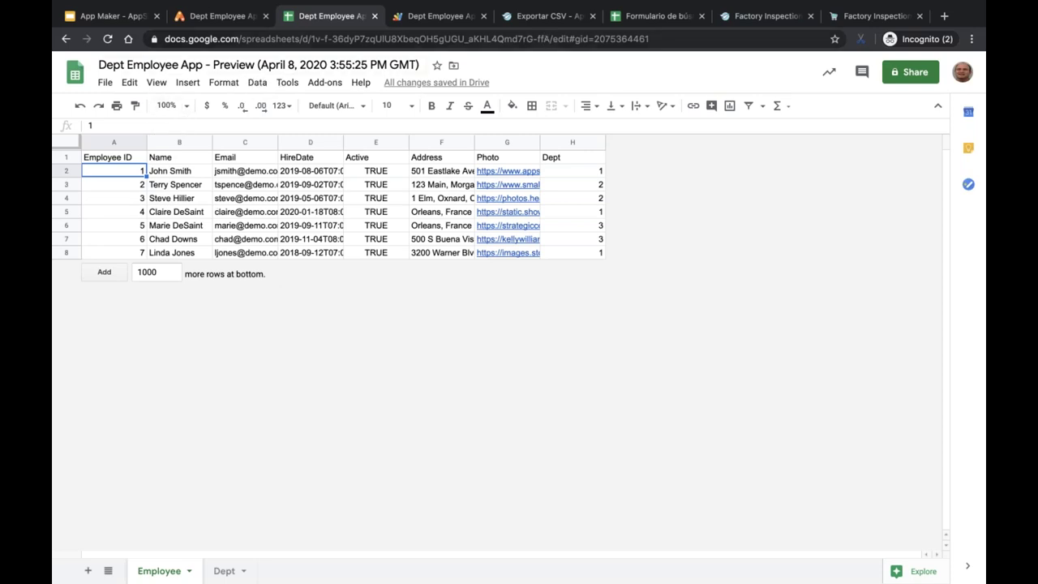
- Switch to AppSheet and start creating a new app from the list of own apps
click(531, 16)
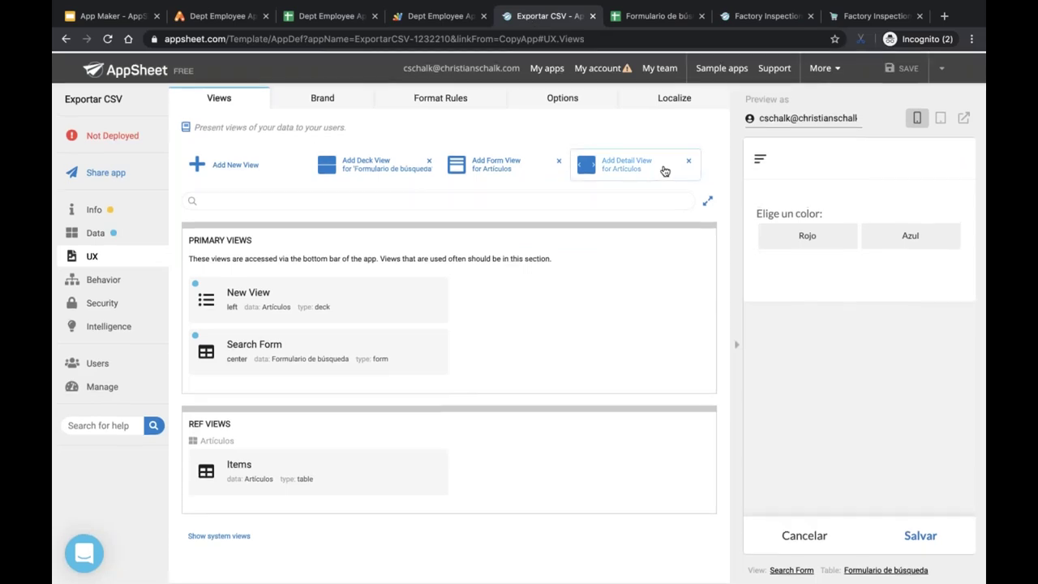
click(546, 68)
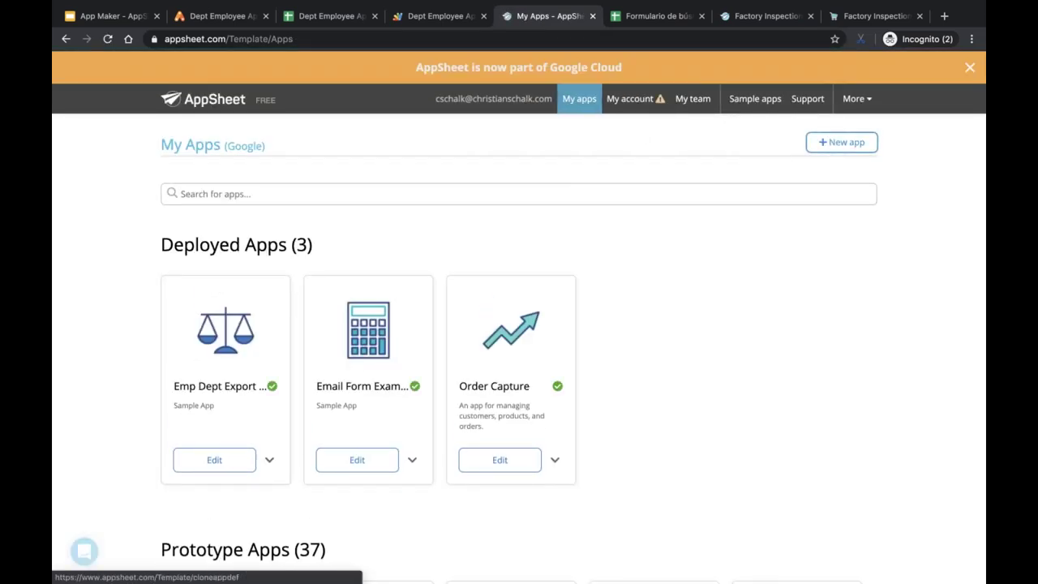
click(829, 142)
click(403, 166)
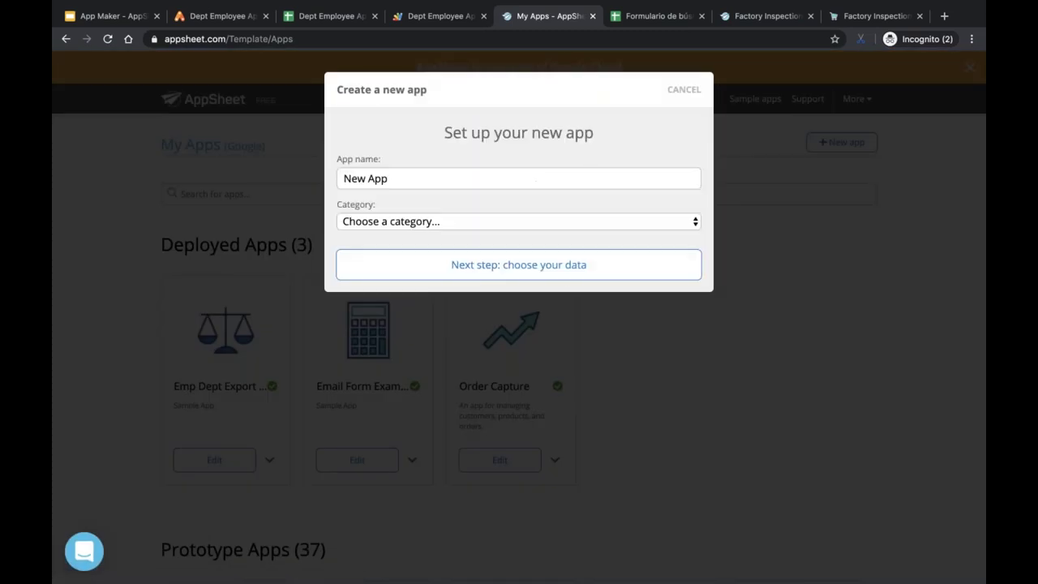
- Name the new app Export Relations Demo and continue to choosing its data
click(399, 178)
key(BackSpace)
key(BackSpace)
key(BackSpace)
key(BackSpace)
key(BackSpace)
key(BackSpace)
key(BackSpace)
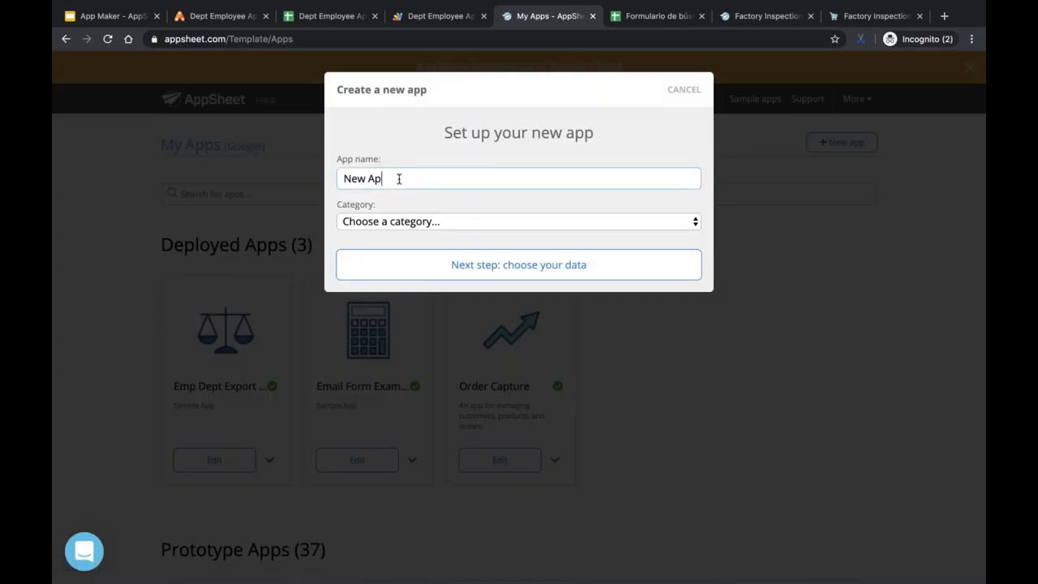
text(Export)
text( Relations Demo)
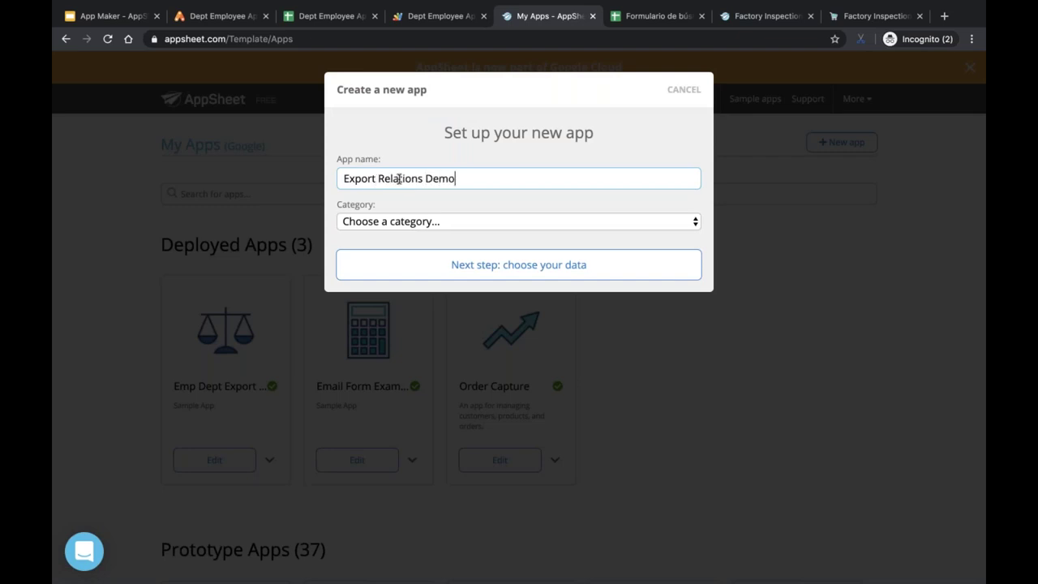
click(466, 253)
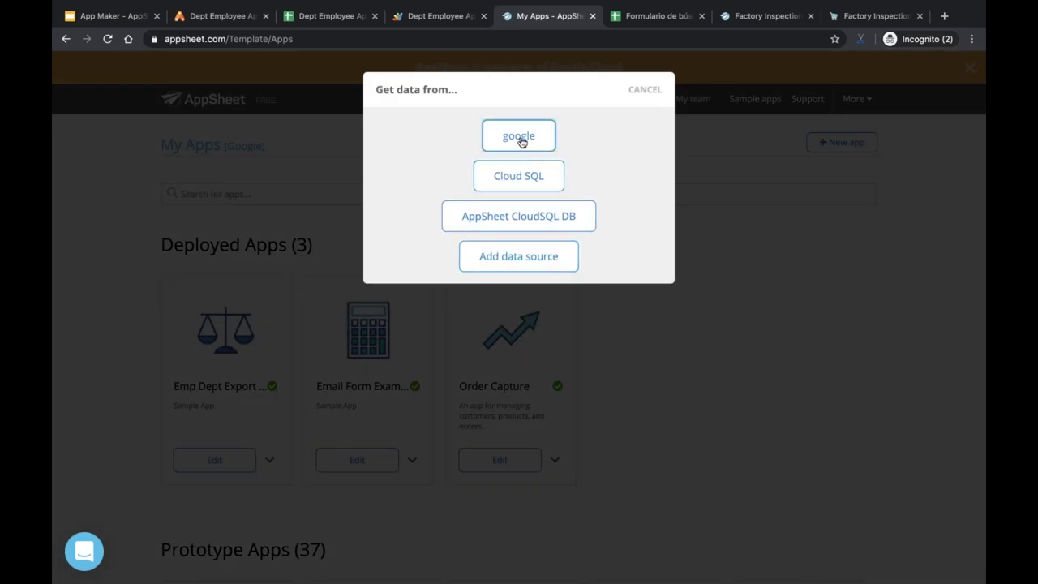
- Create the app from the Google spreadsheet "Dept Employee App - Preview (April 8, 2020 3:55:25 PM GMT)"
click(494, 137)
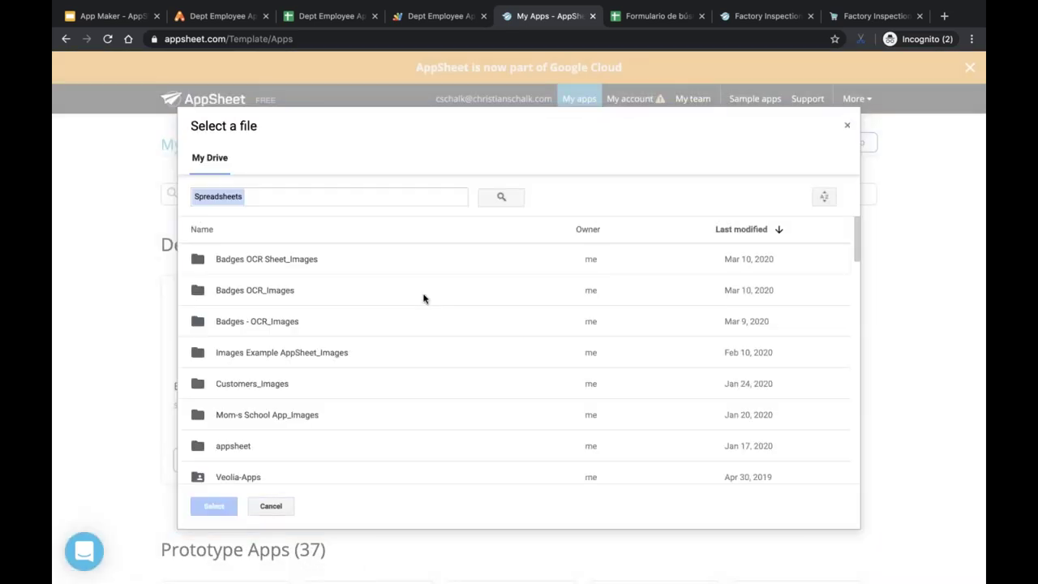
scroll(424, 297, down, 3)
click(341, 387)
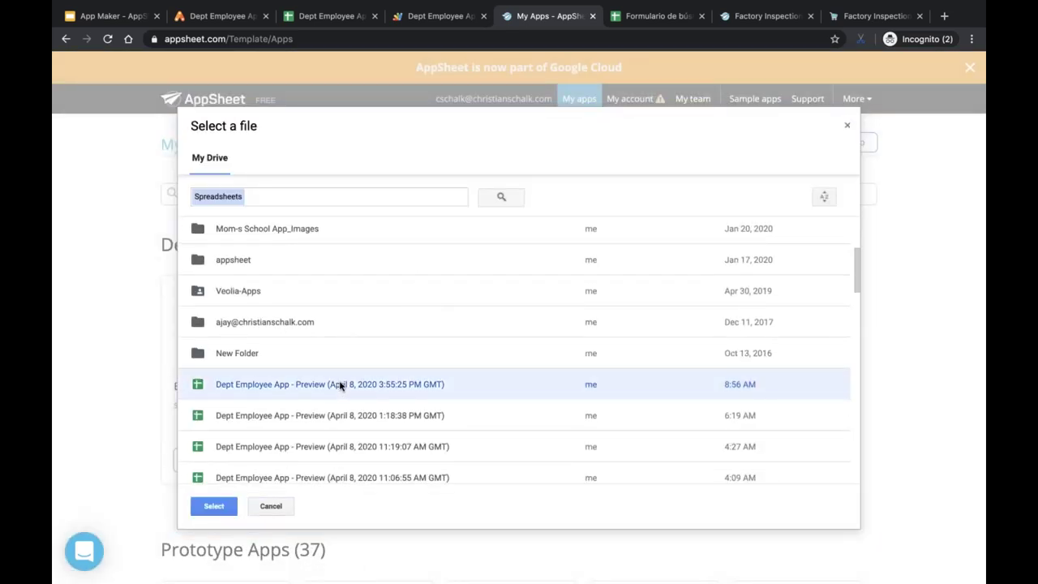
click(212, 505)
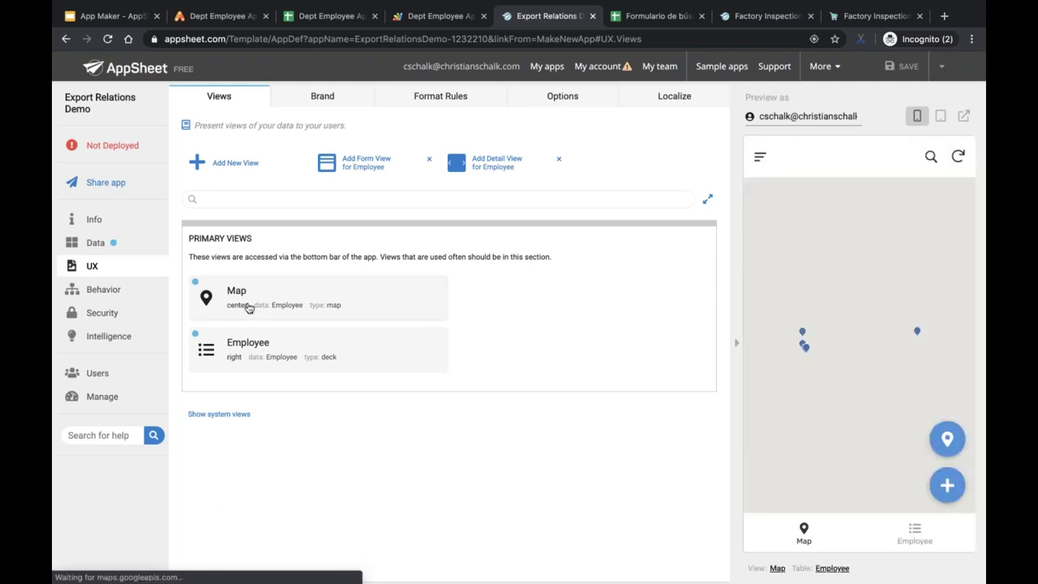
- Preview the Employee view and examine the Employee table's settings and column definitions
click(90, 243)
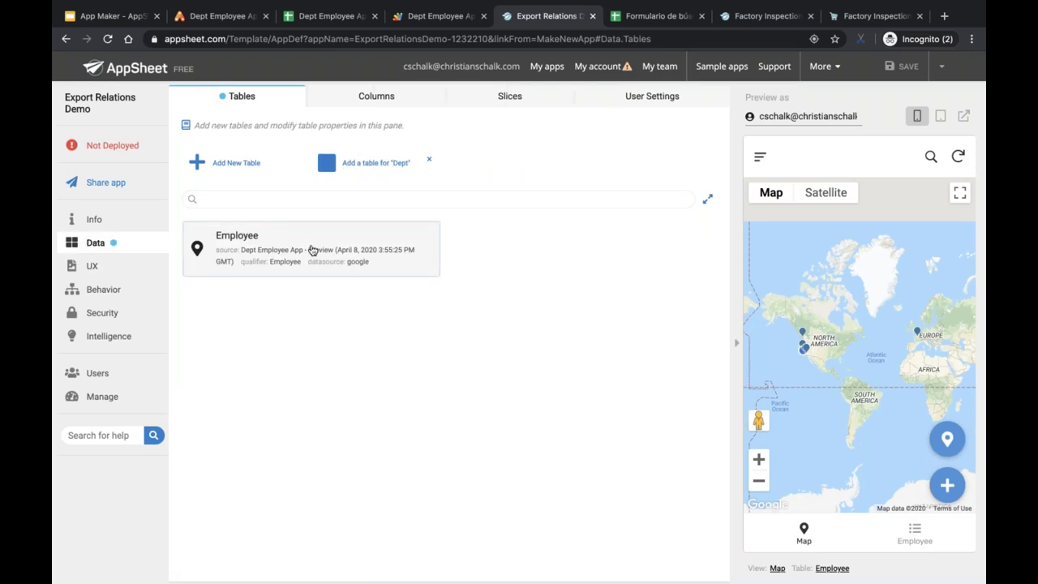
click(915, 531)
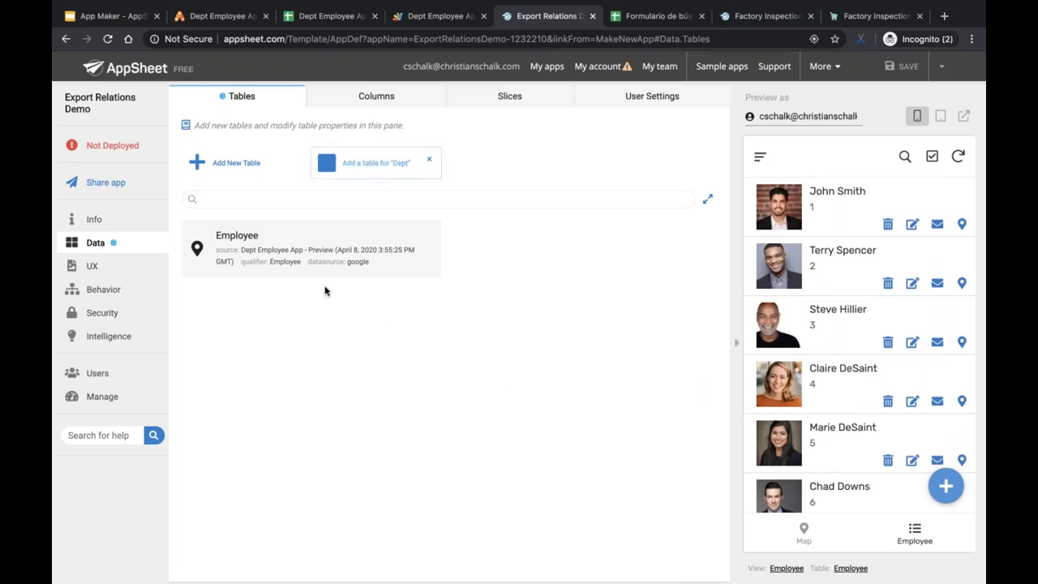
click(311, 235)
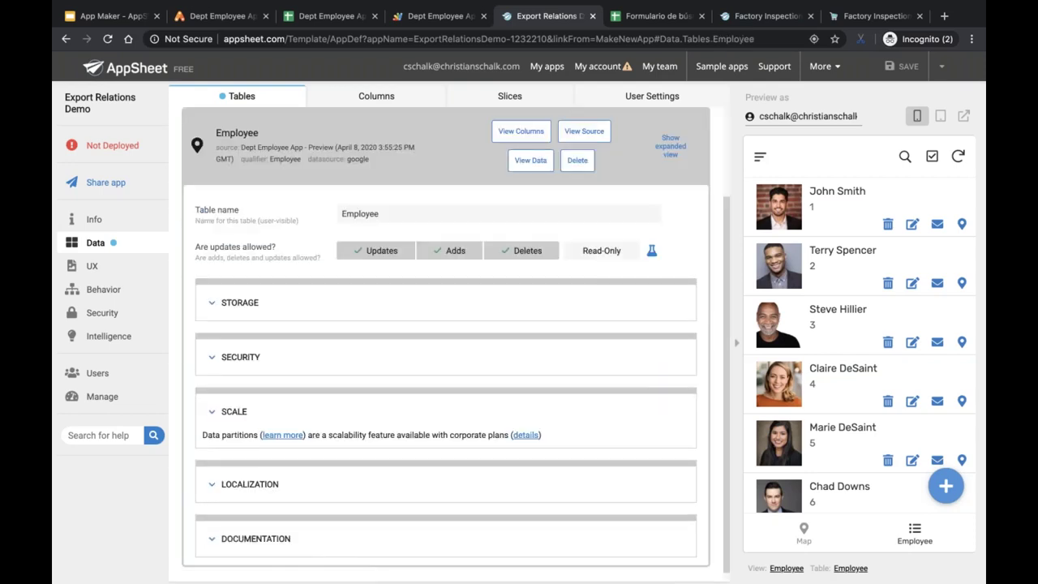
click(513, 132)
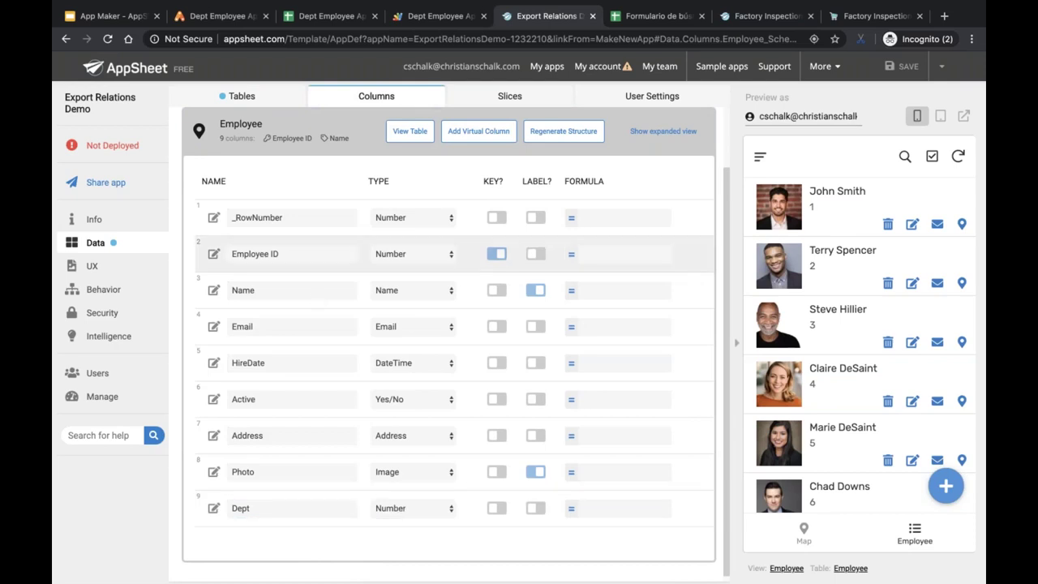
- Add the suggested Dept table from the same spreadsheet to the app's data and collapse its settings
click(241, 97)
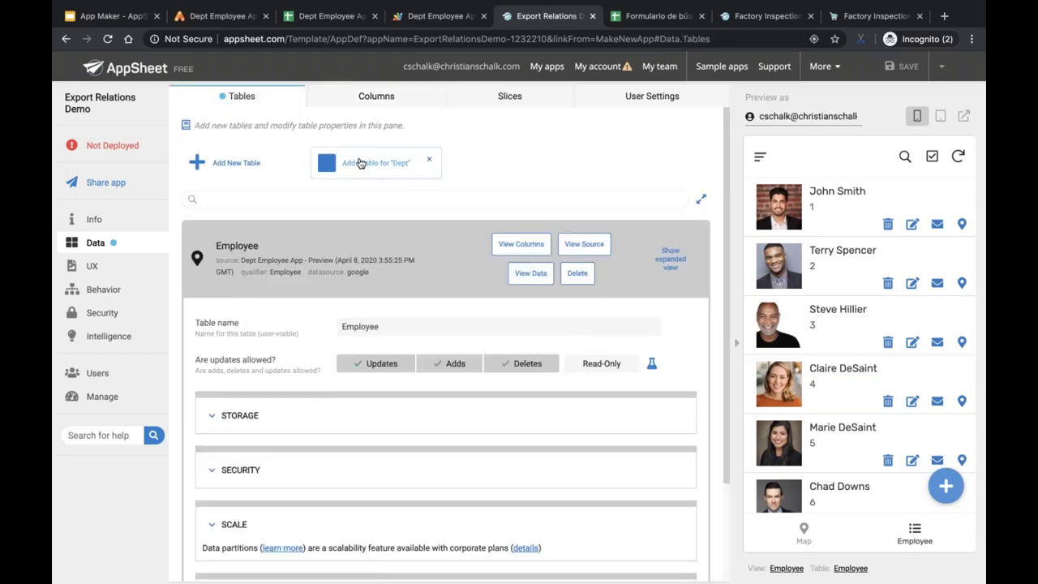
click(361, 163)
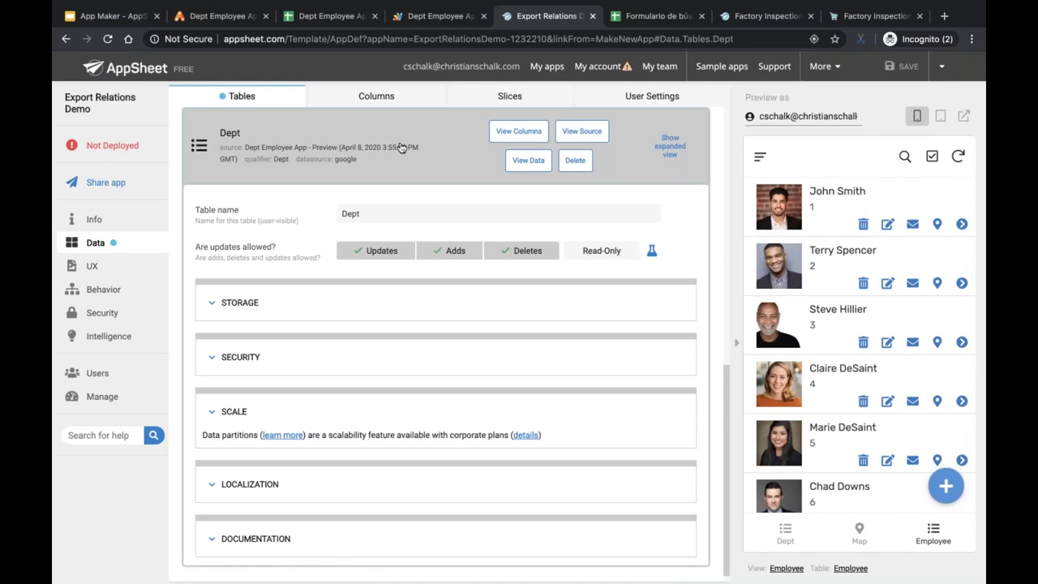
click(429, 130)
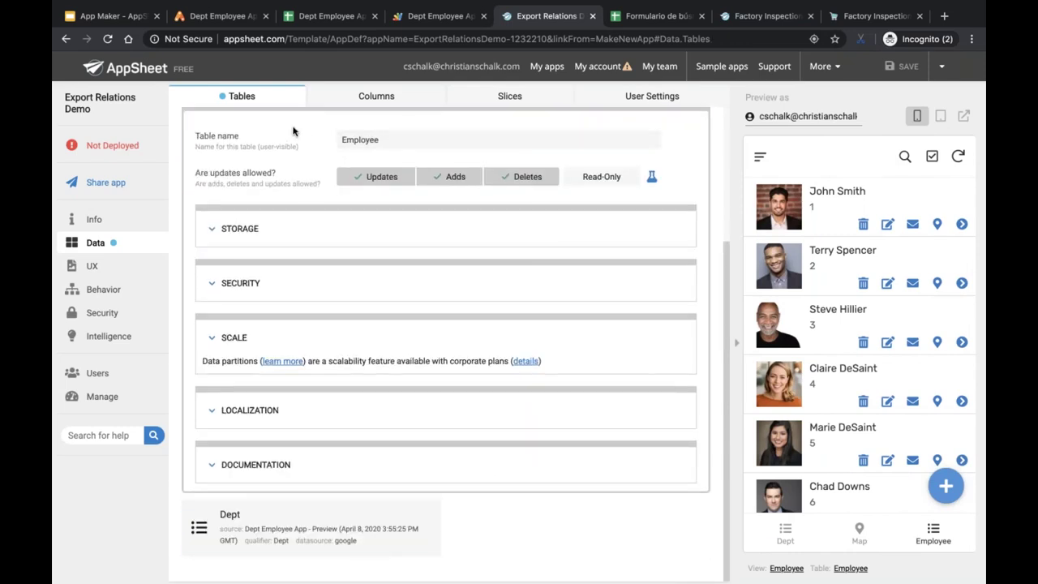
- Examine the column definitions of the Employee table, including its Dept reference column, and those of the Dept table, including Related Employees
scroll(292, 132, up, 3)
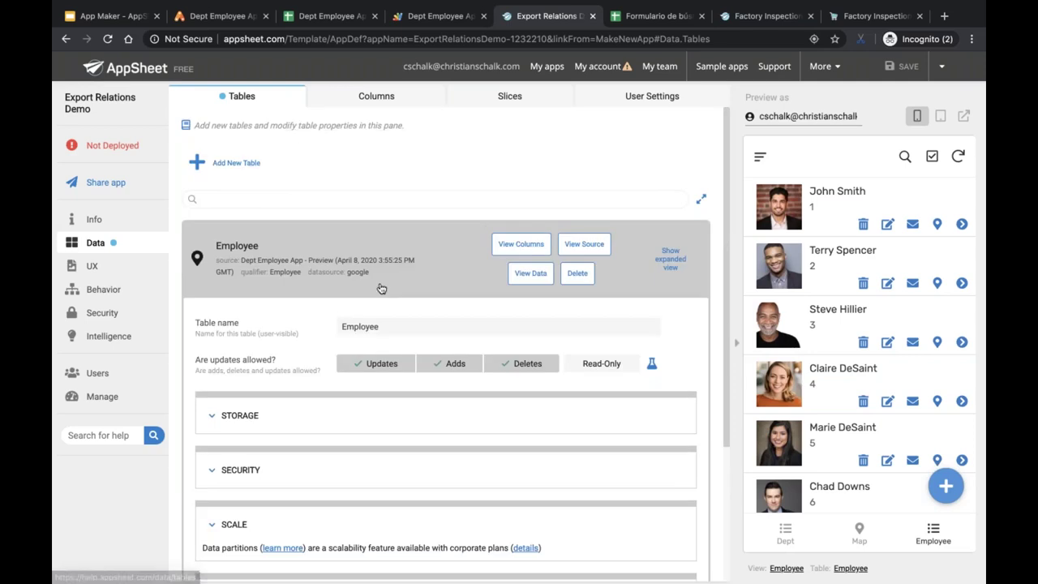
click(507, 243)
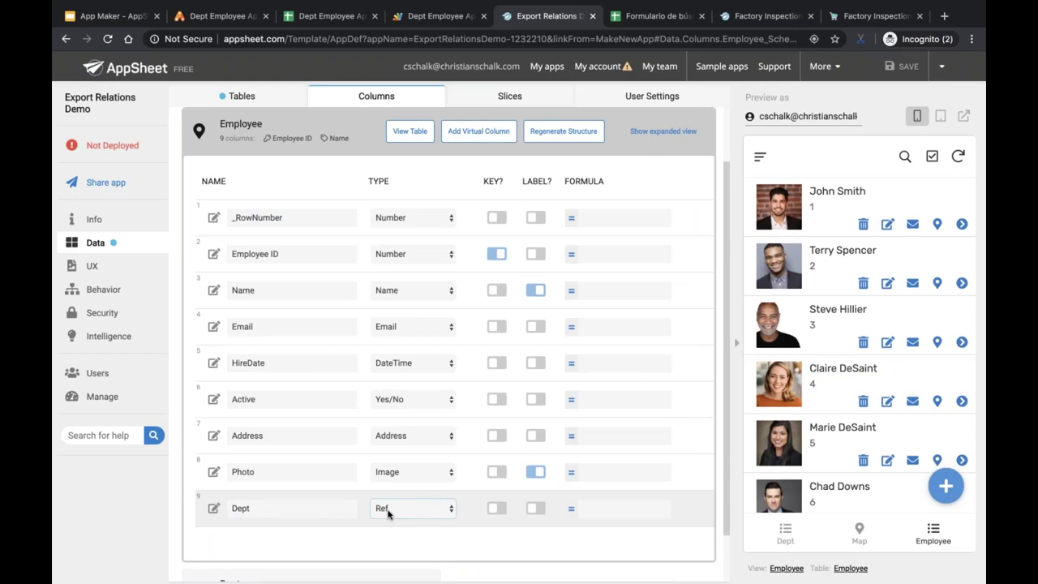
click(243, 97)
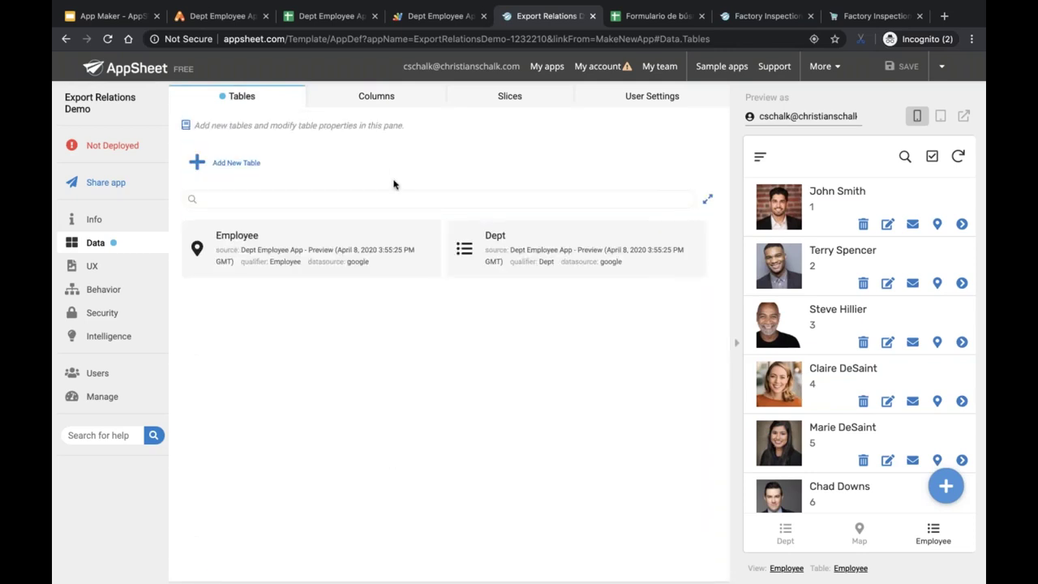
click(530, 236)
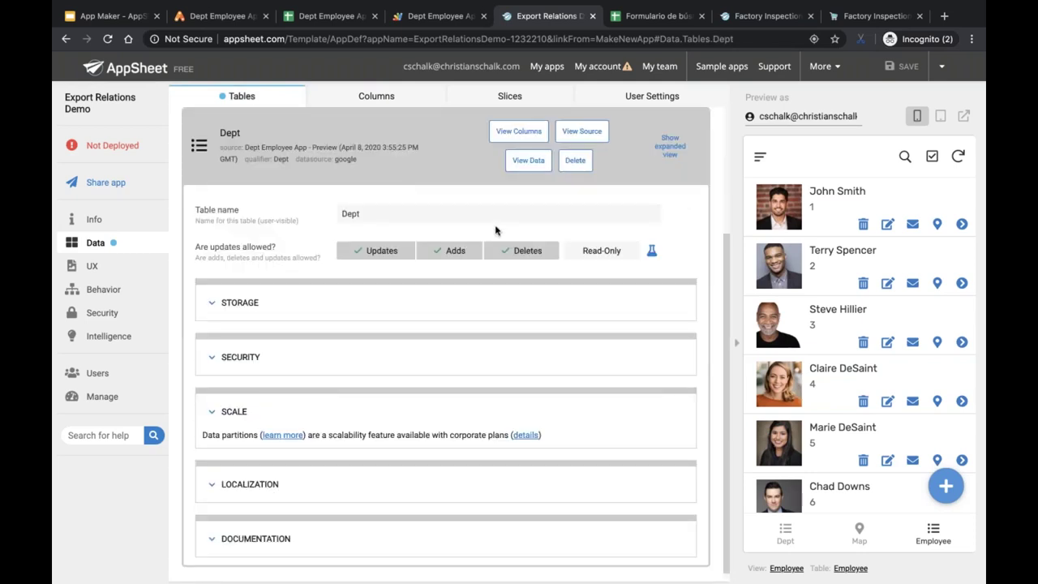
click(519, 131)
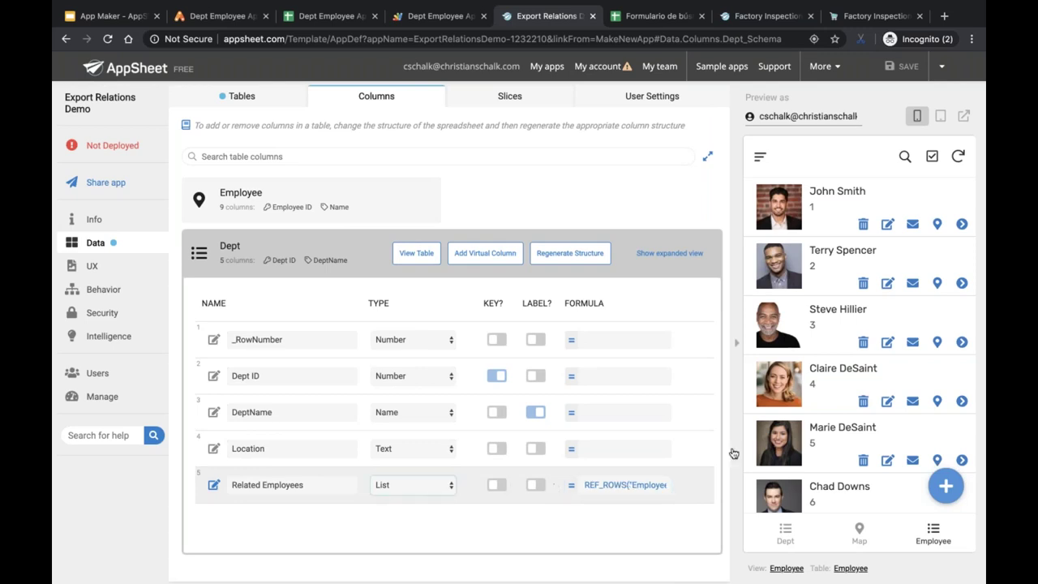
- Preview the Dept view with the Marketing department's details and related employees, plus the Employee and Map views, and return to the Dept list
click(787, 530)
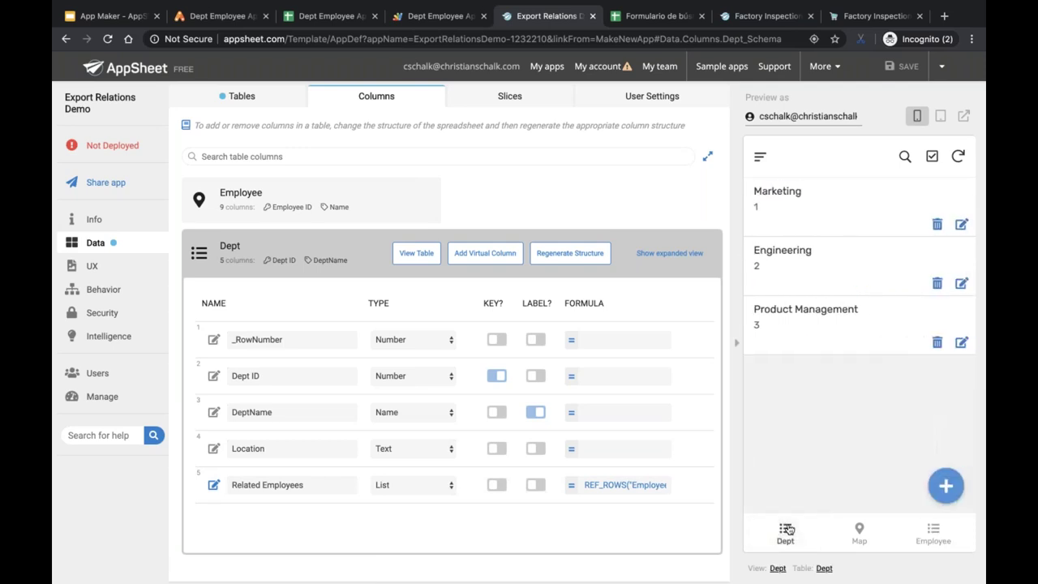
click(816, 211)
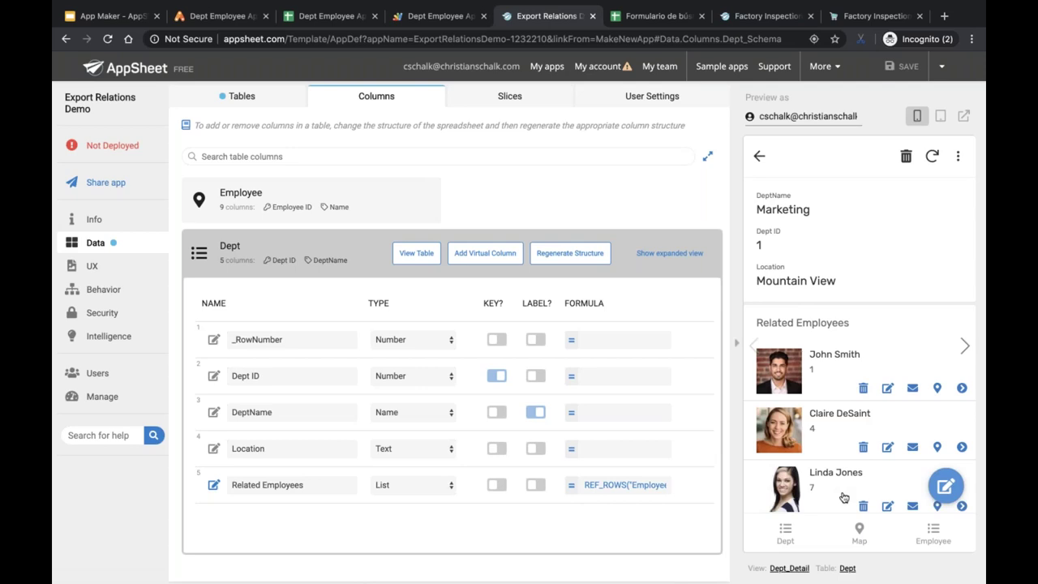
click(933, 531)
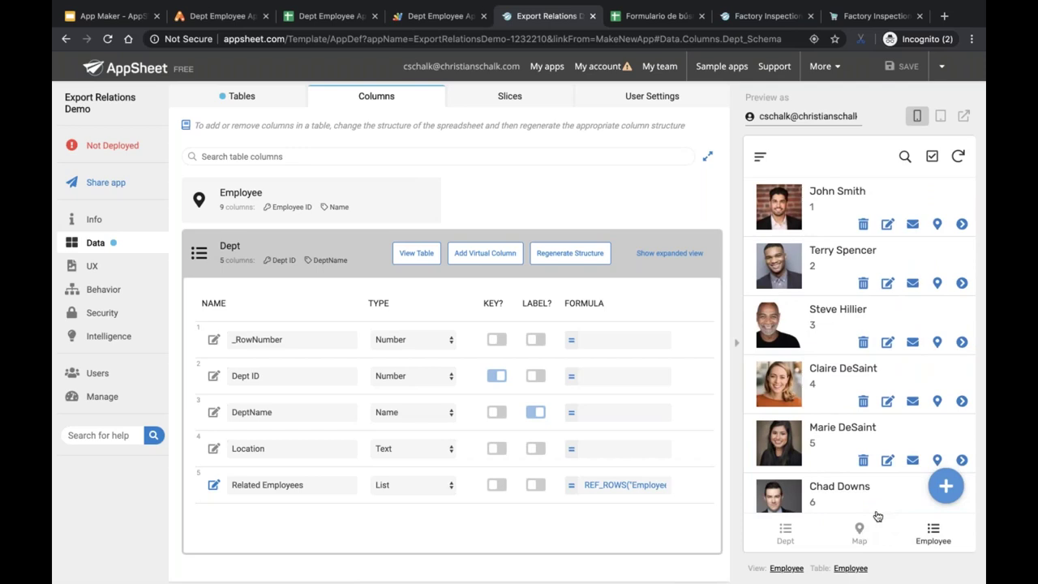
click(848, 532)
click(786, 531)
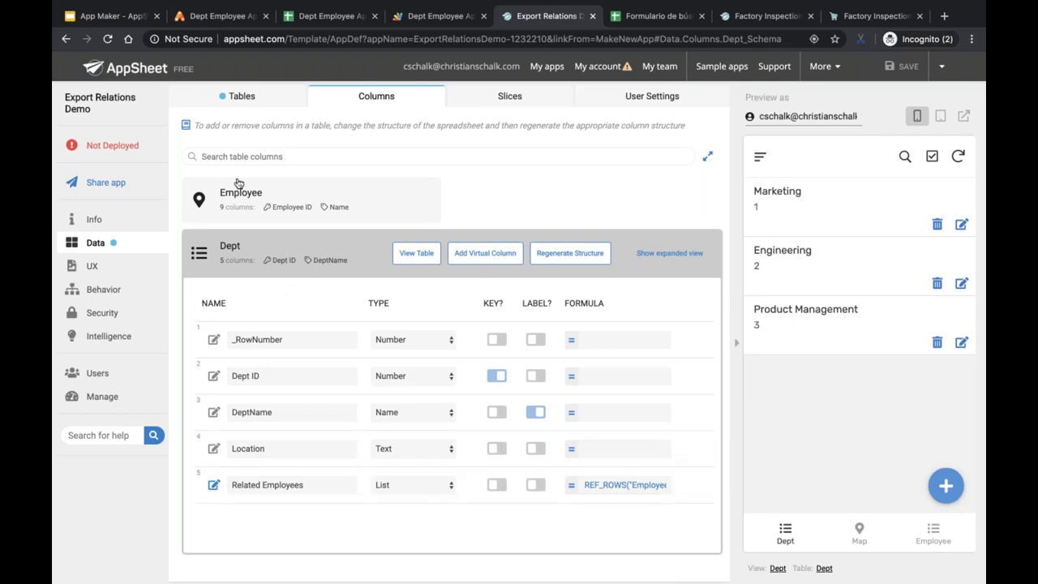
- Recheck the Dept reference column in the Employee table's column definitions and switch to the App Maker presentation in Google Slides
click(240, 98)
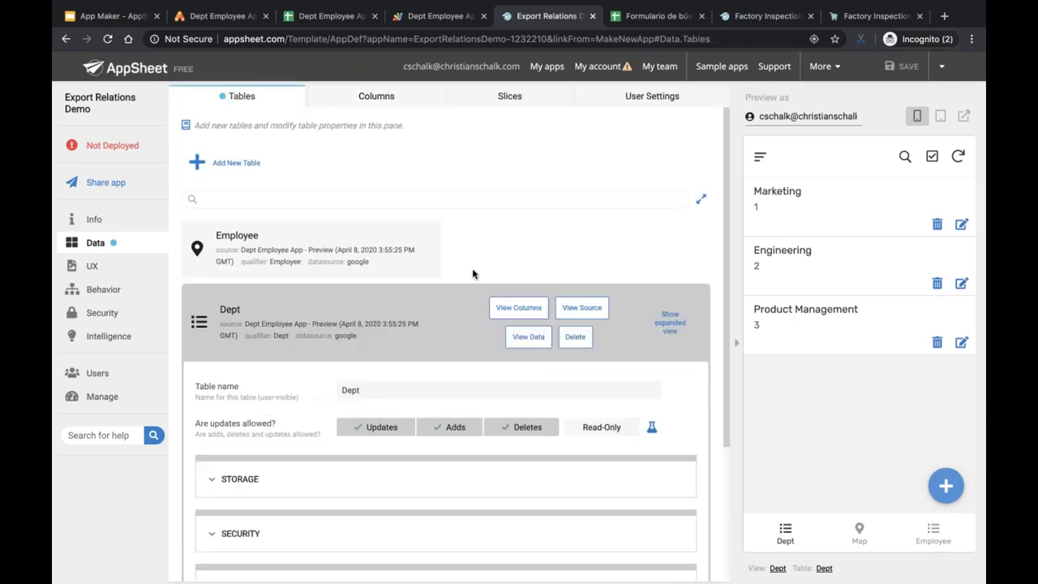
click(381, 241)
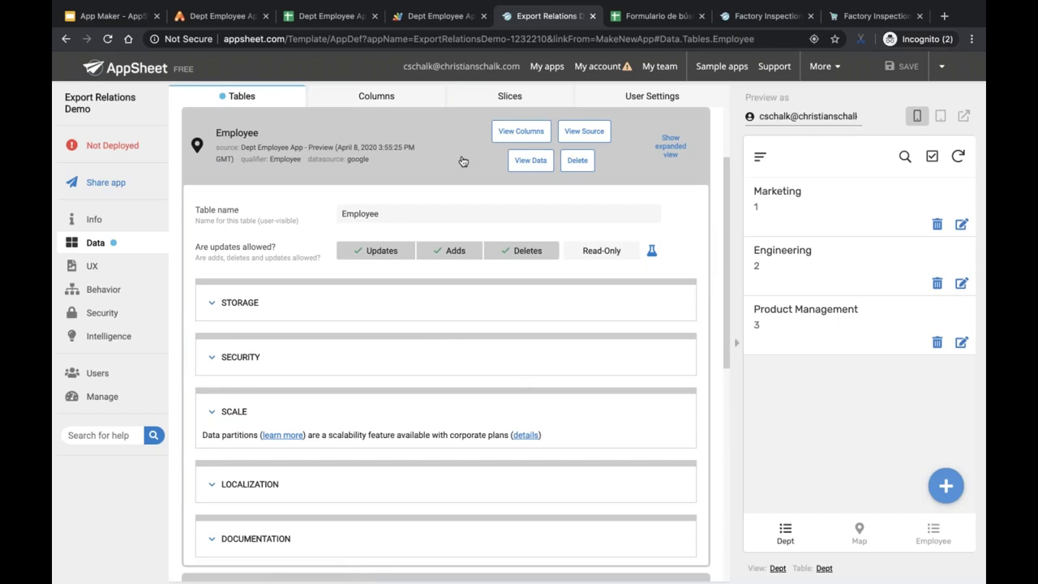
click(519, 134)
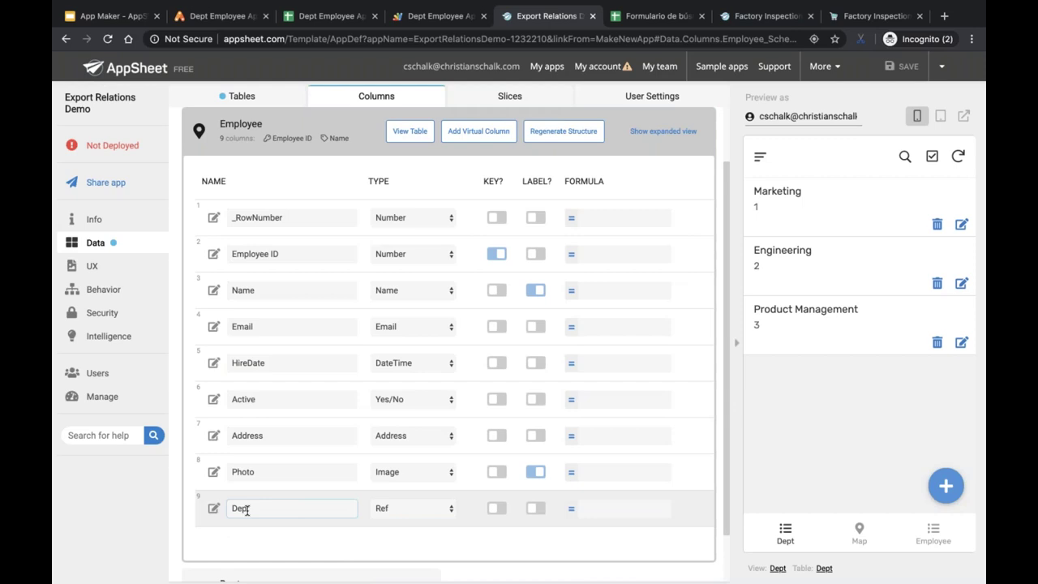
click(108, 16)
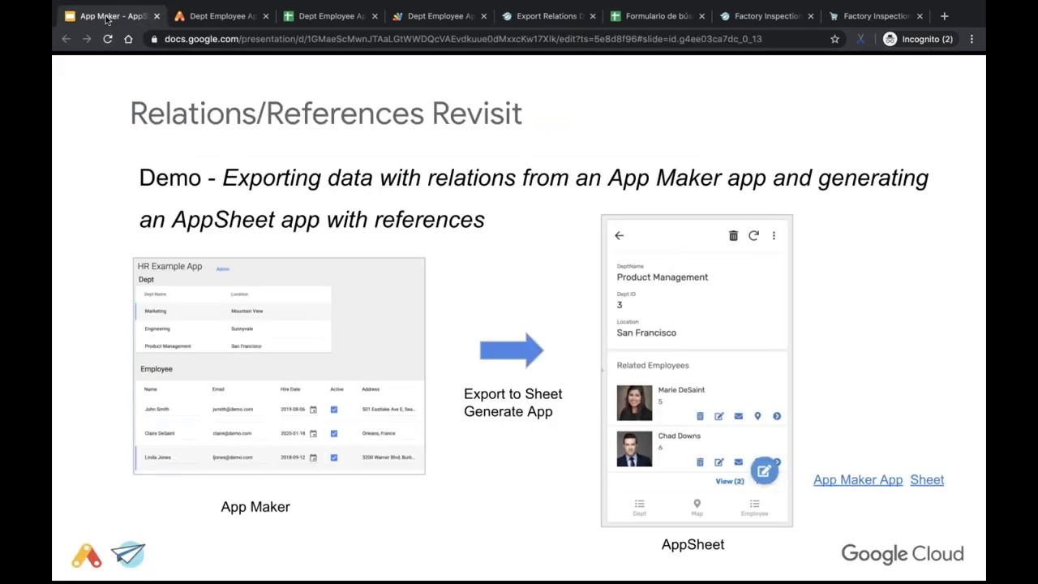